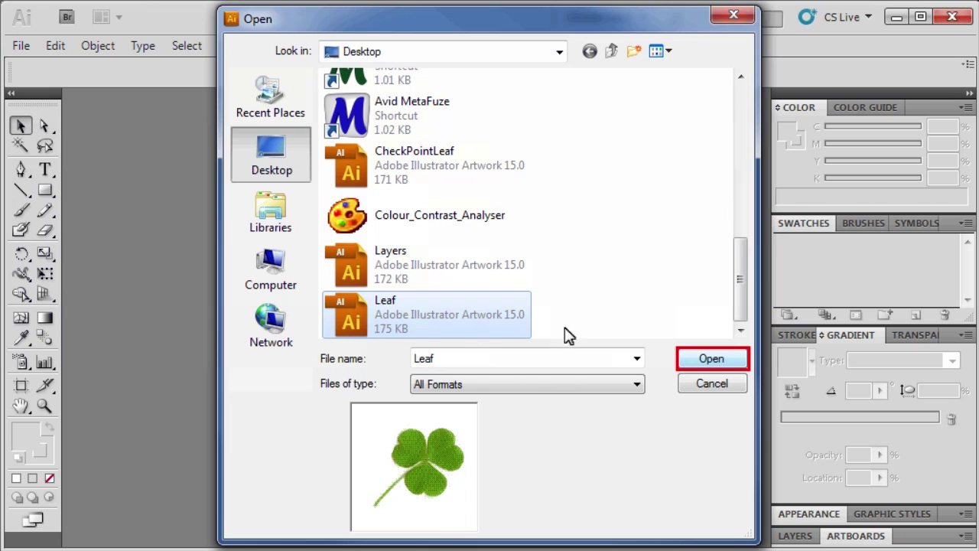
Open the Leaf artwork from the Desktop and add a new layer named leaf1 above the leaf layer.
left_click(710, 358)
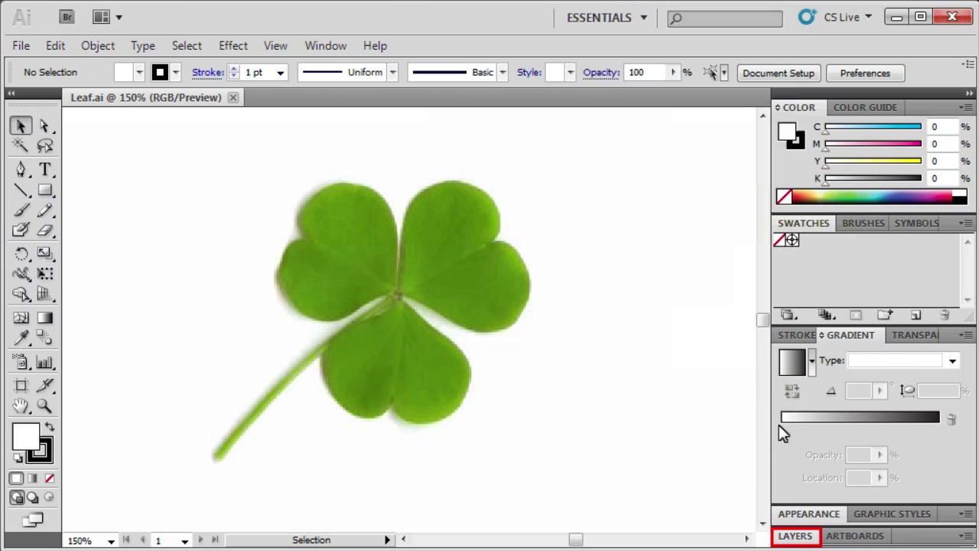
left_click(794, 535)
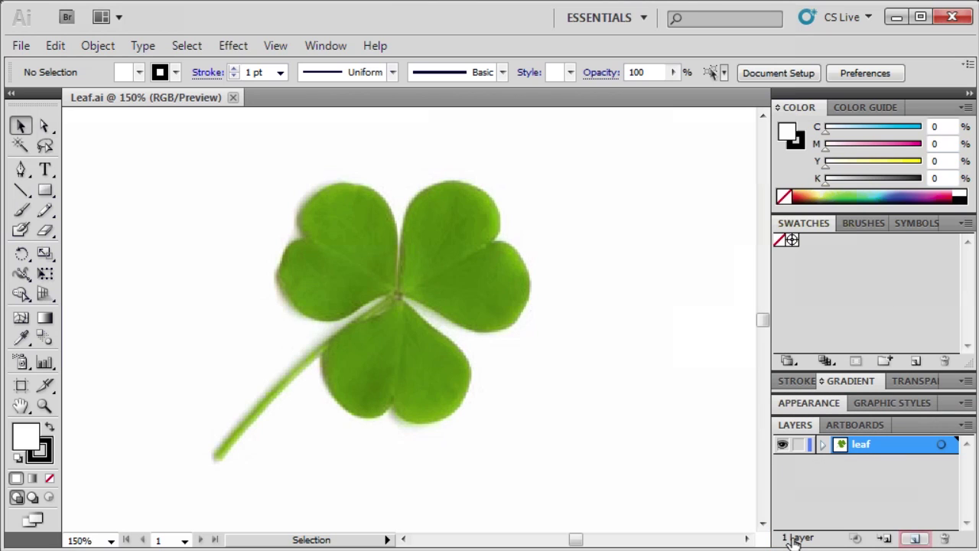
left_click(916, 538)
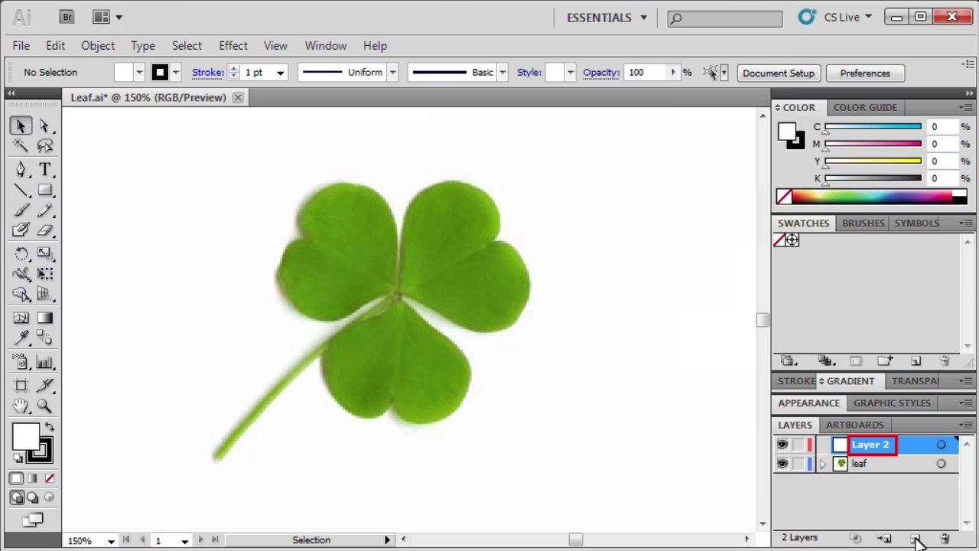
double_click(869, 444)
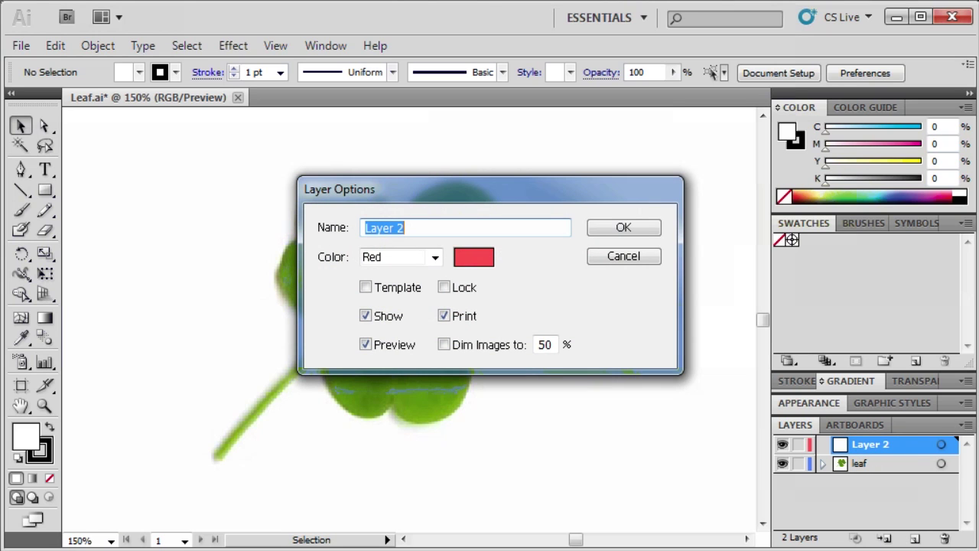
type("leaf1")
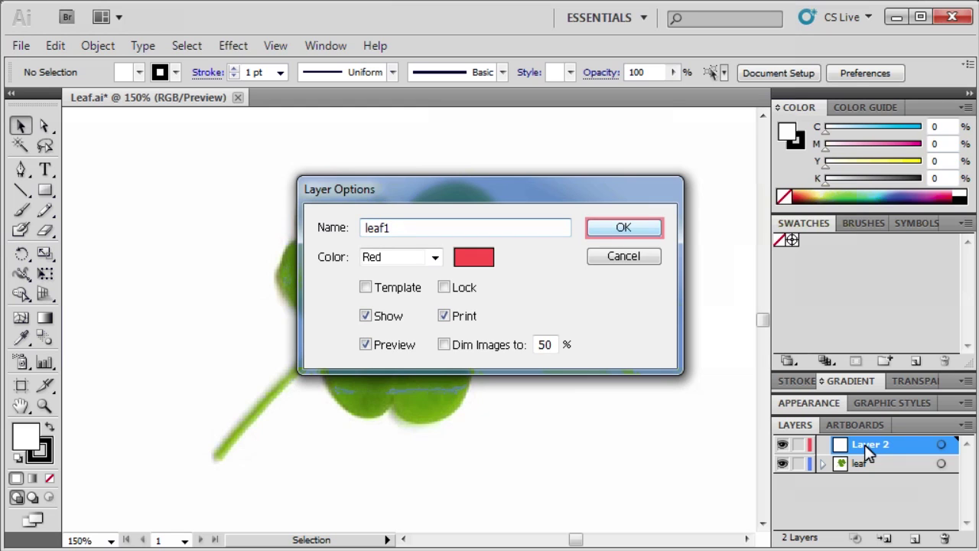
left_click(641, 228)
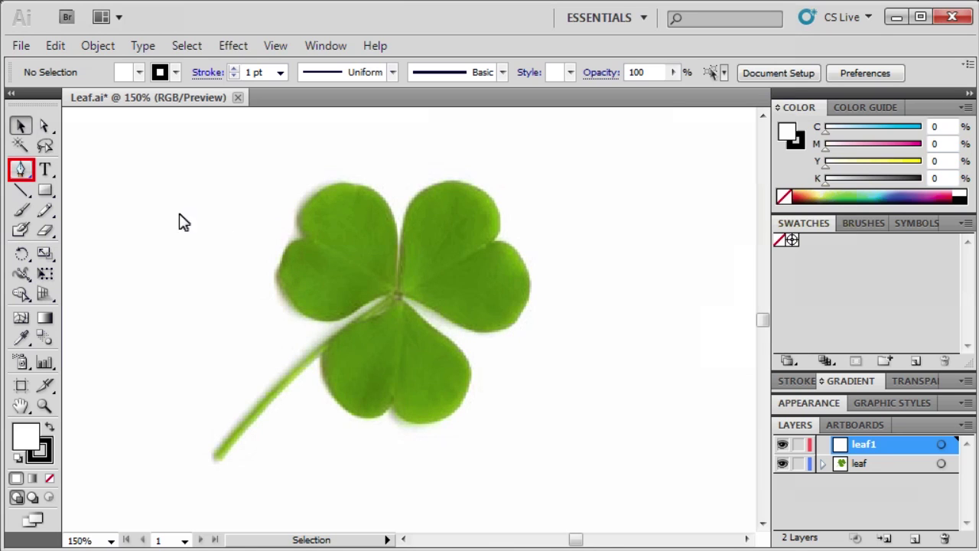
With the Pen tool, trace the upper-left leaf's upper lobe from its outer notch to the clover's centre, ending in a corner point.
left_click(20, 169)
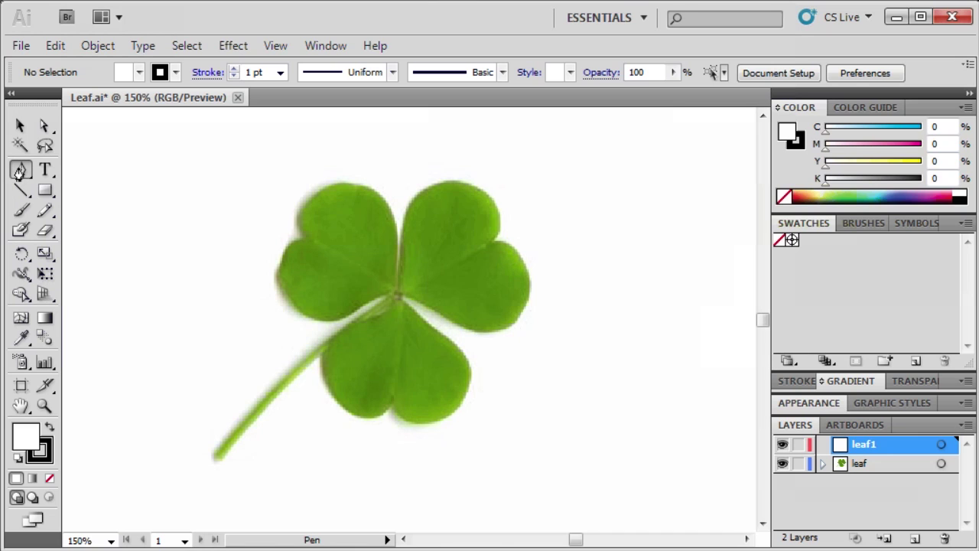
left_click(305, 244)
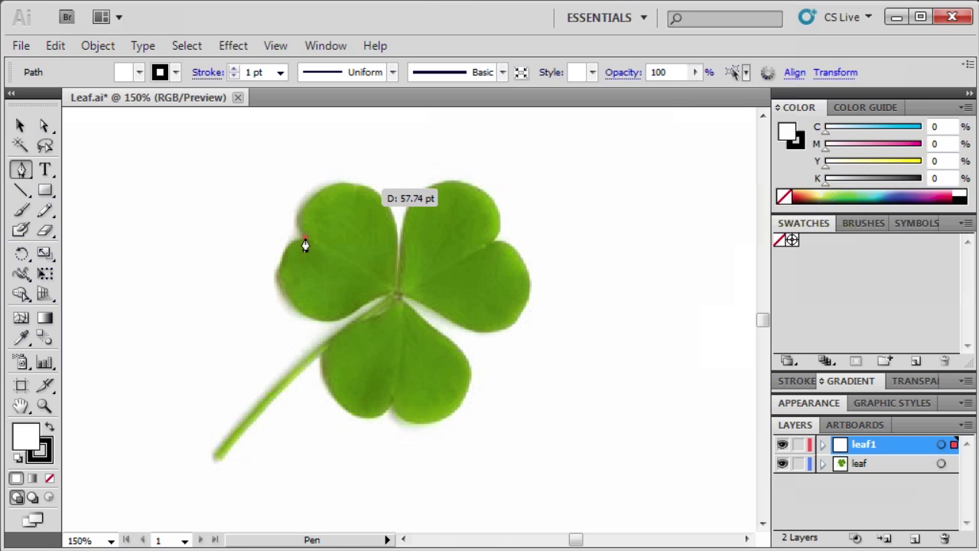
left_click_drag(371, 186, 453, 214)
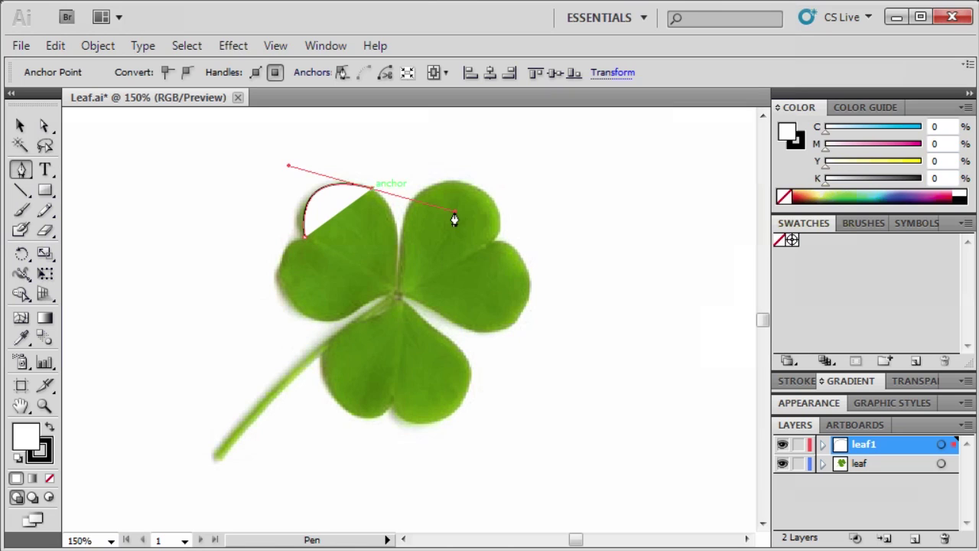
left_click_drag(455, 220, 372, 196)
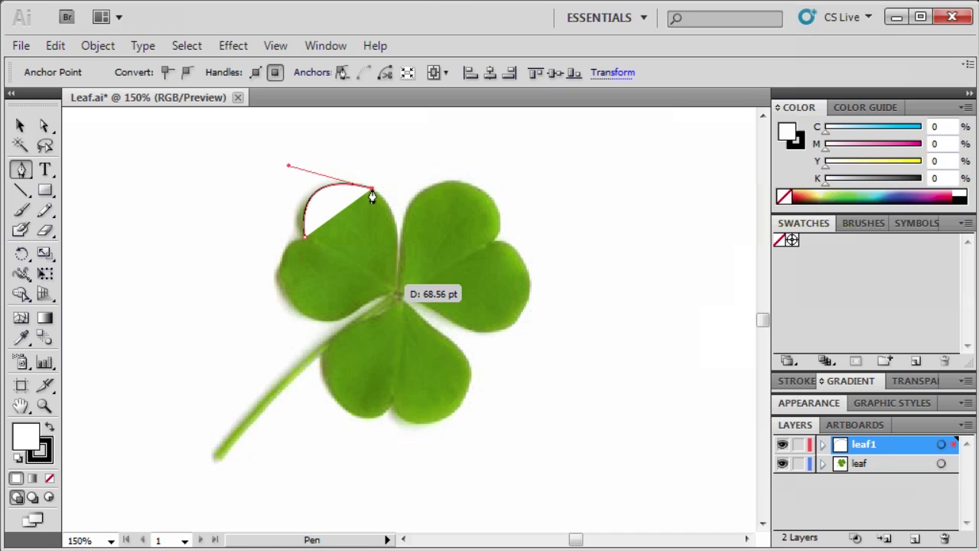
left_click_drag(396, 283, 382, 368)
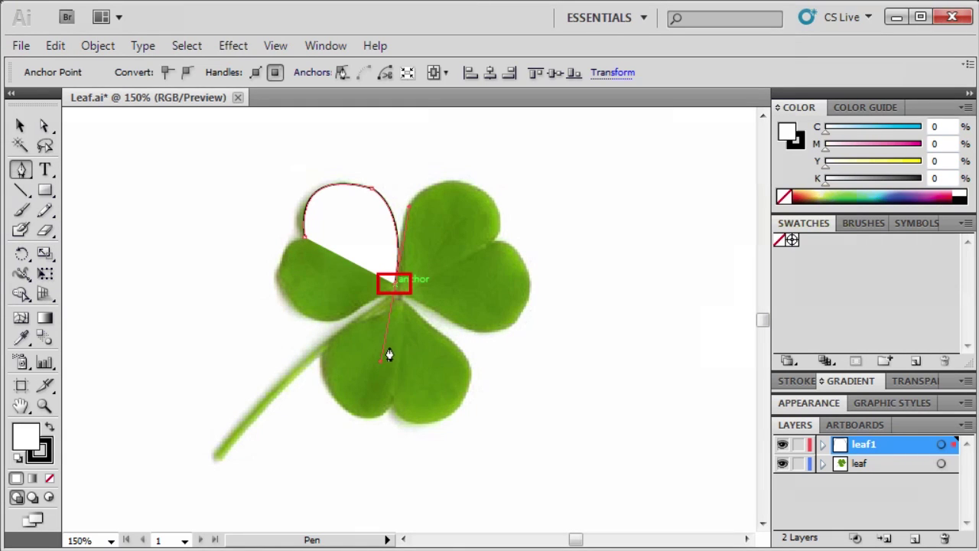
left_click(394, 282)
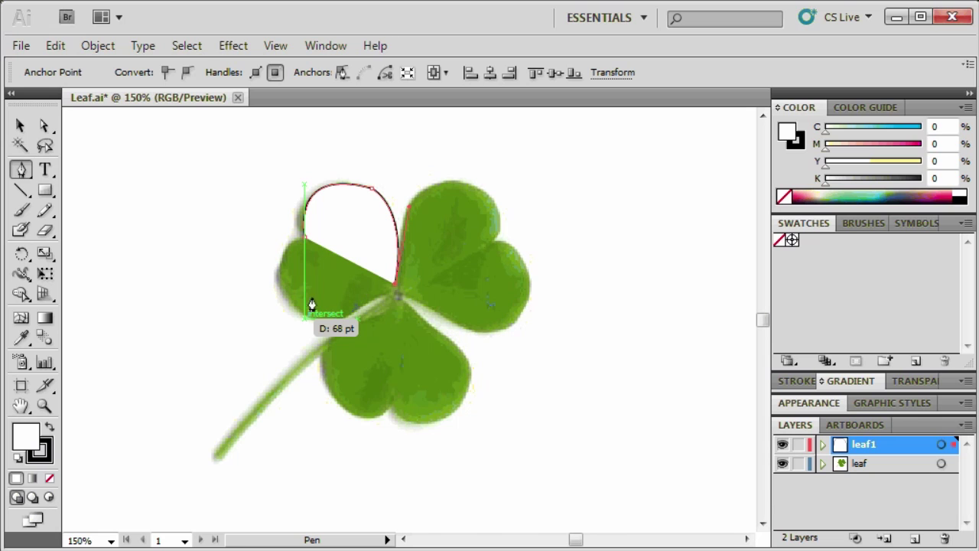
Trace the upper-left leaf's lower lobe from the clover's centre and close the path with a curve at the outer notch.
left_click_drag(303, 318, 270, 305)
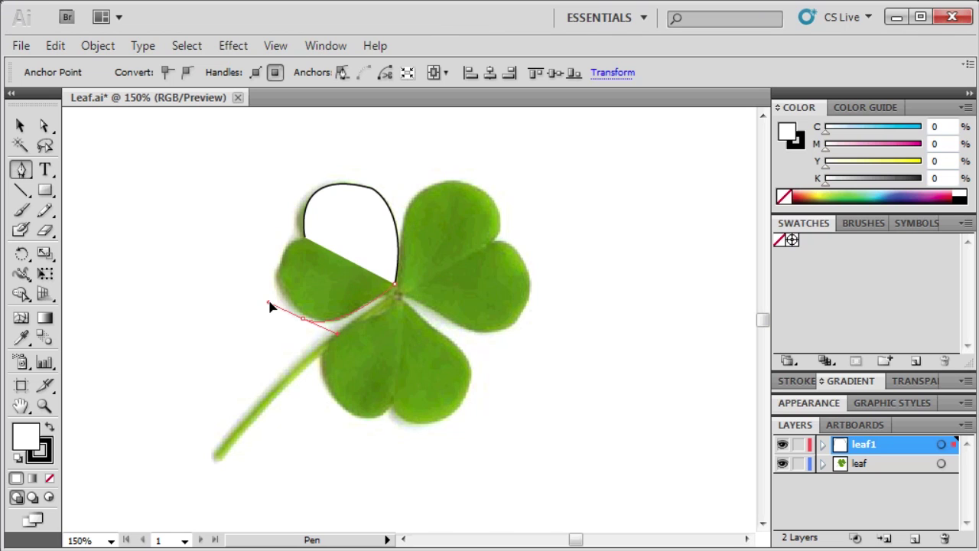
left_click_drag(269, 305, 269, 309)
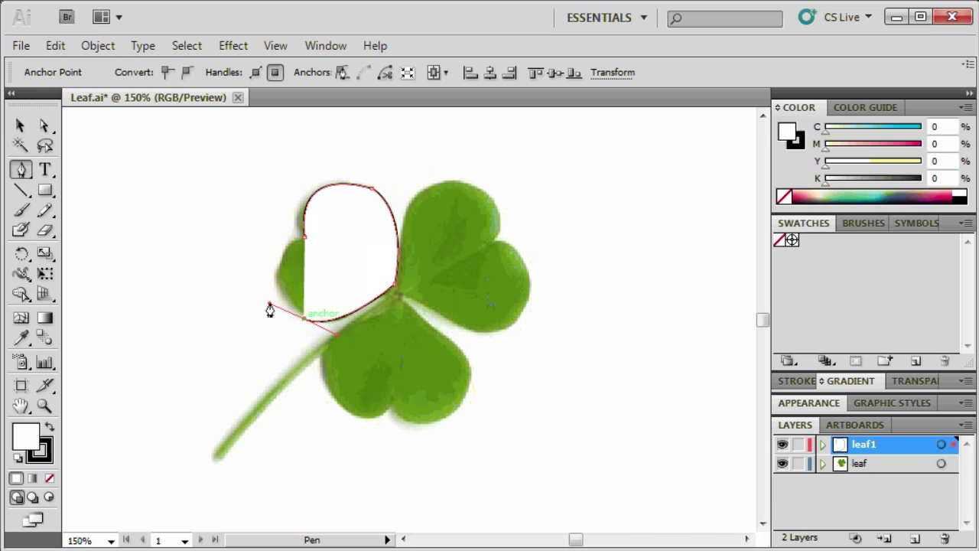
left_click(304, 320)
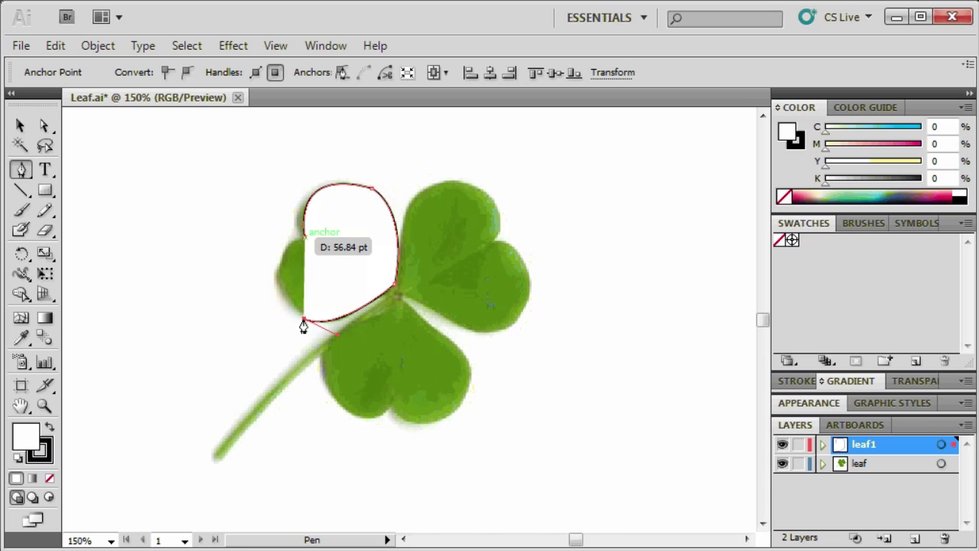
left_click(304, 235)
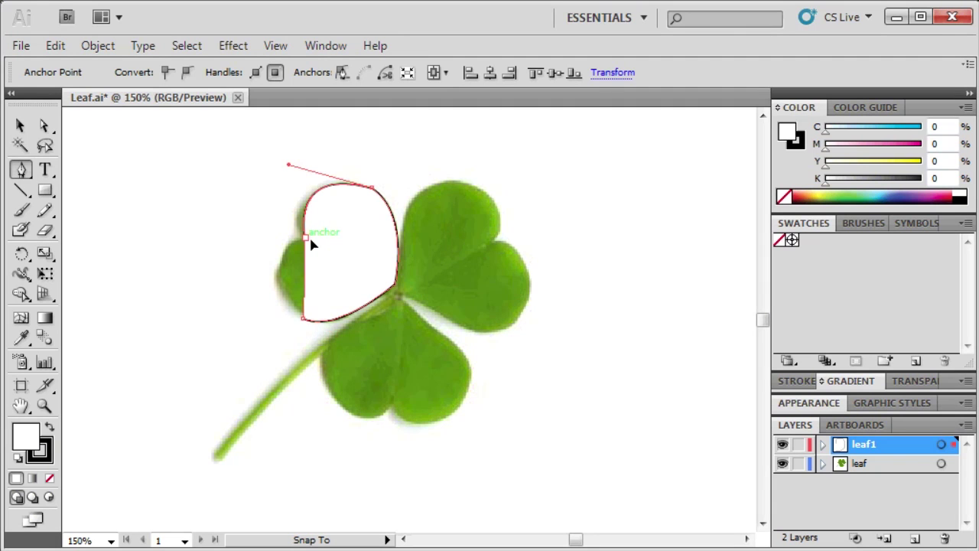
left_click_drag(306, 237, 368, 200)
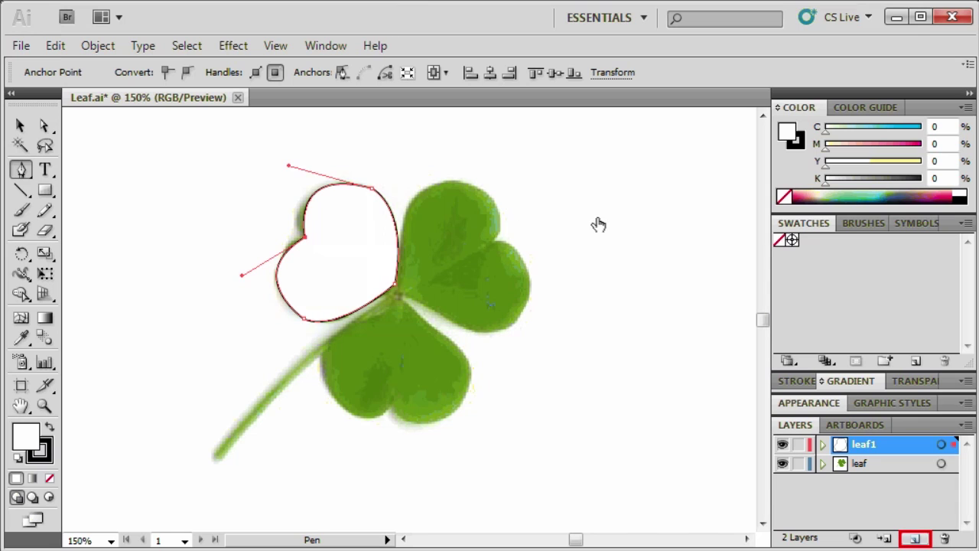
Add a new layer named leaf2 above leaf1 and make it the active layer.
left_click(915, 540)
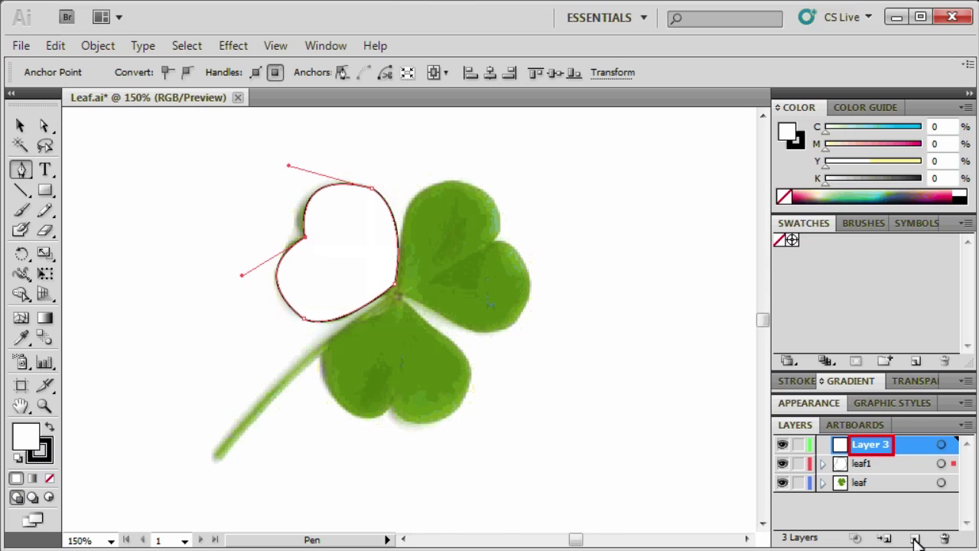
double_click(869, 444)
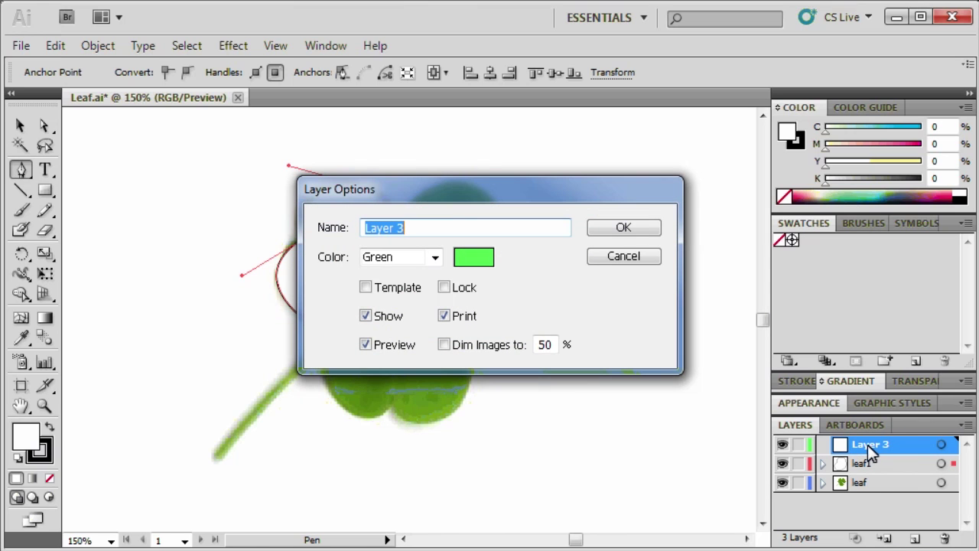
type("leaf2")
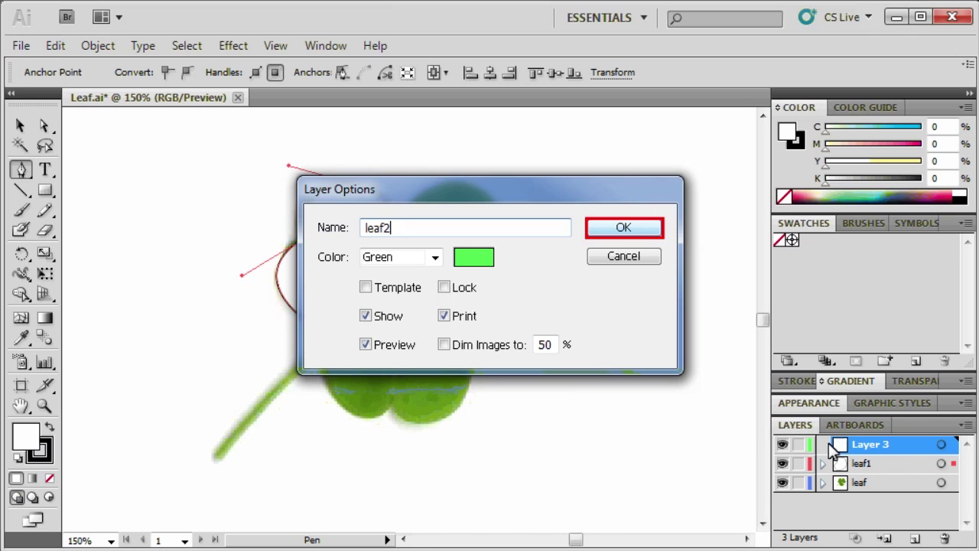
left_click(623, 231)
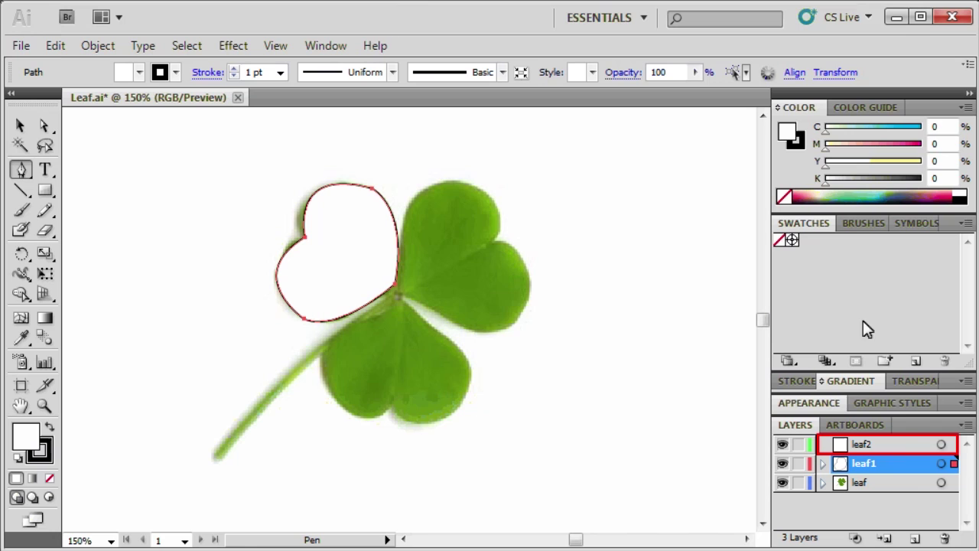
left_click(841, 443)
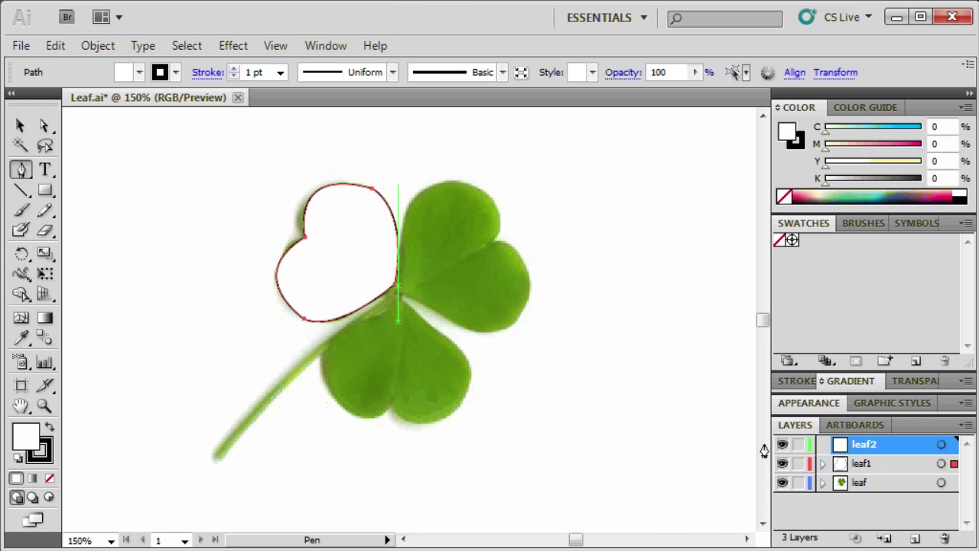
Trace the upper-right leaf's upper lobe on leaf2 from the clover's centre to the outer notch, ending in a corner point.
left_click(398, 287)
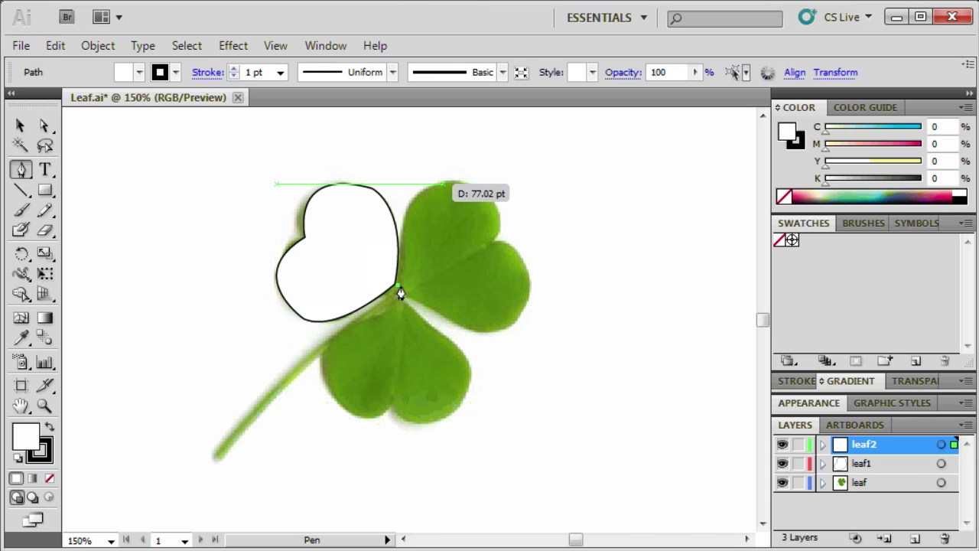
left_click_drag(441, 184, 489, 198)
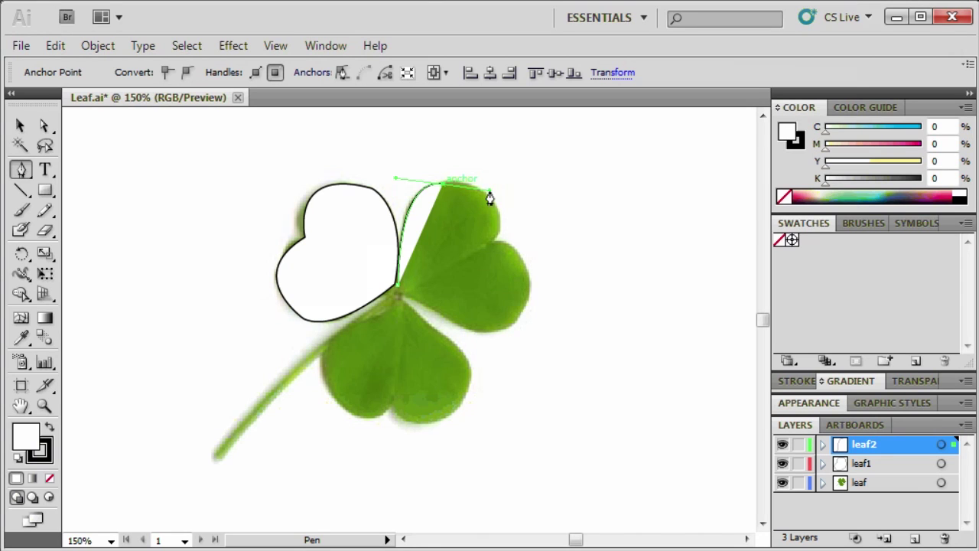
left_click(442, 186)
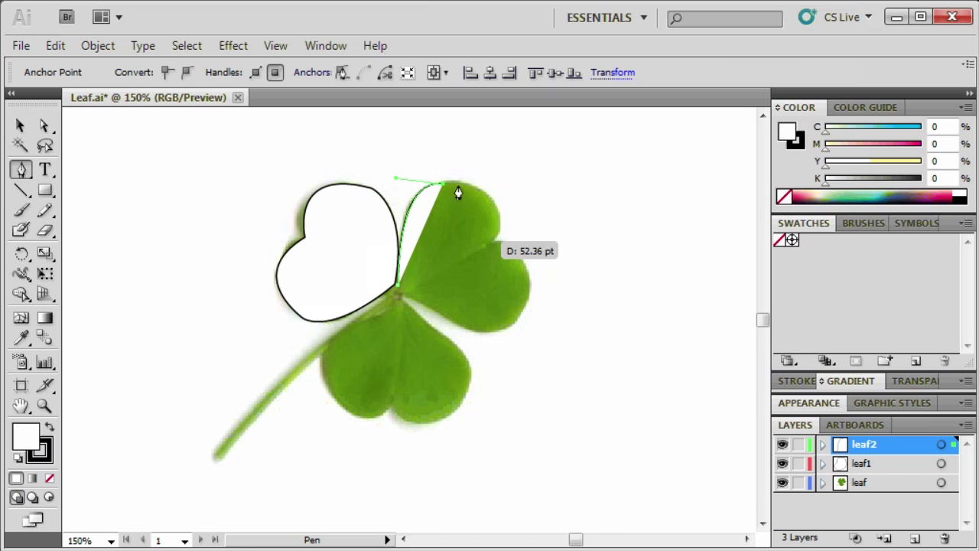
left_click(490, 240)
left_click_drag(490, 241, 470, 312)
left_click_drag(468, 307, 469, 314)
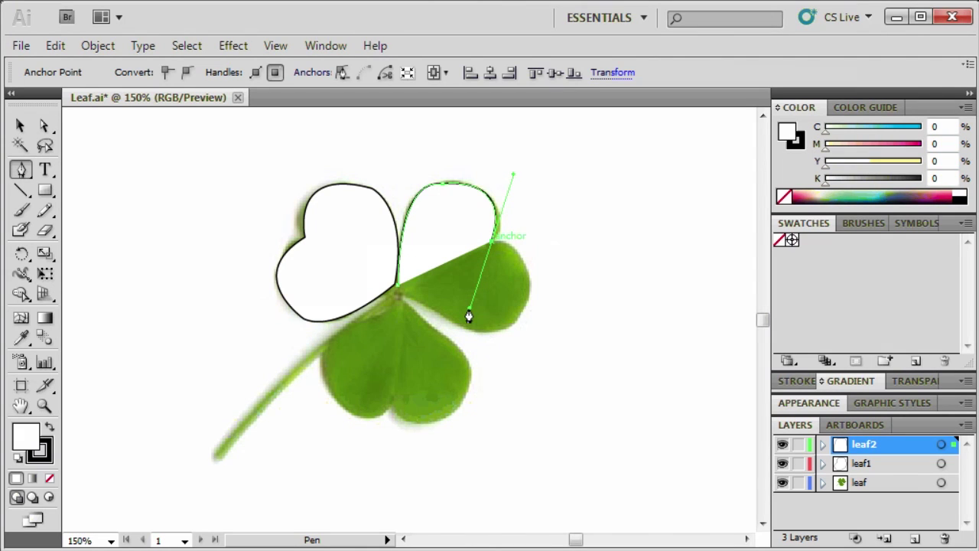
left_click(491, 243)
left_click_drag(491, 249, 491, 249)
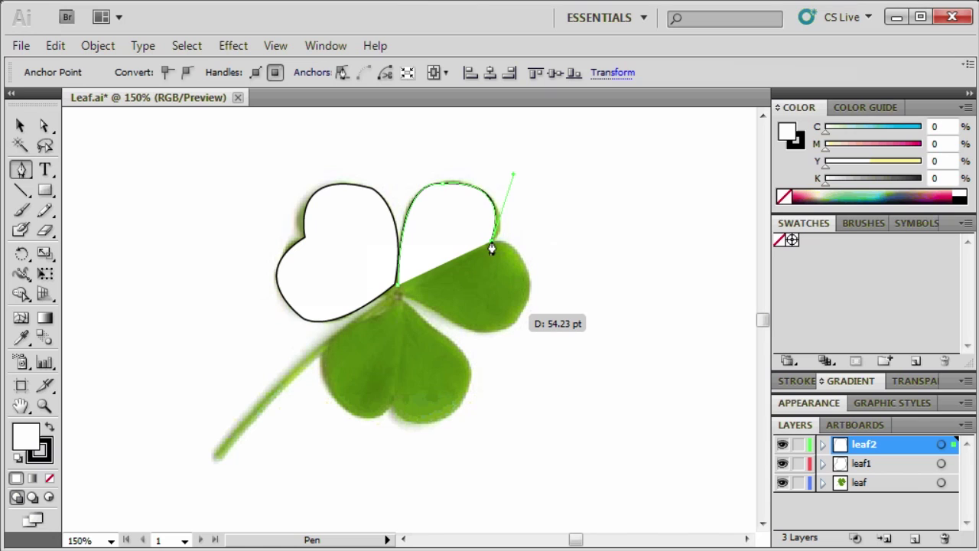
Trace the upper-right leaf's lower lobe from the outer notch and close the curved path at the clover's centre.
left_click_drag(520, 312, 482, 384)
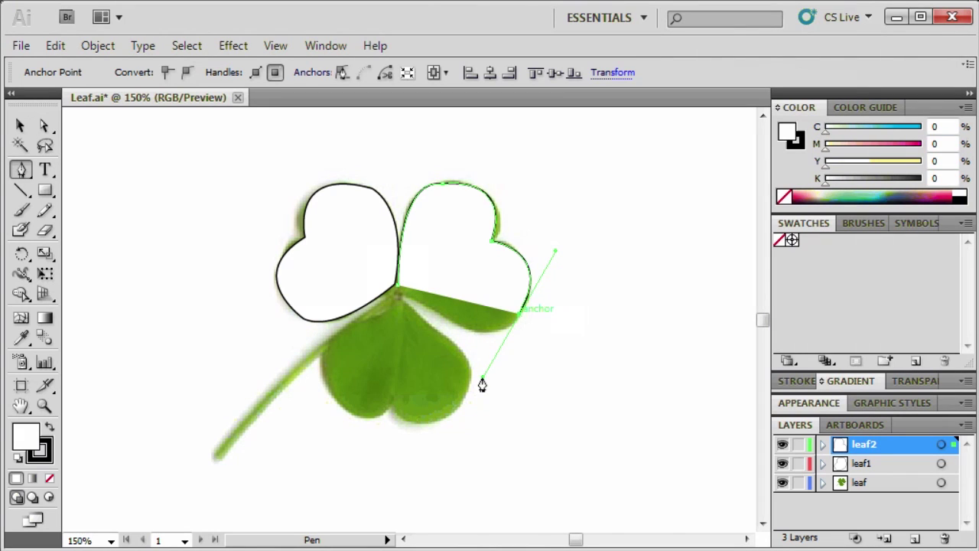
left_click(518, 313)
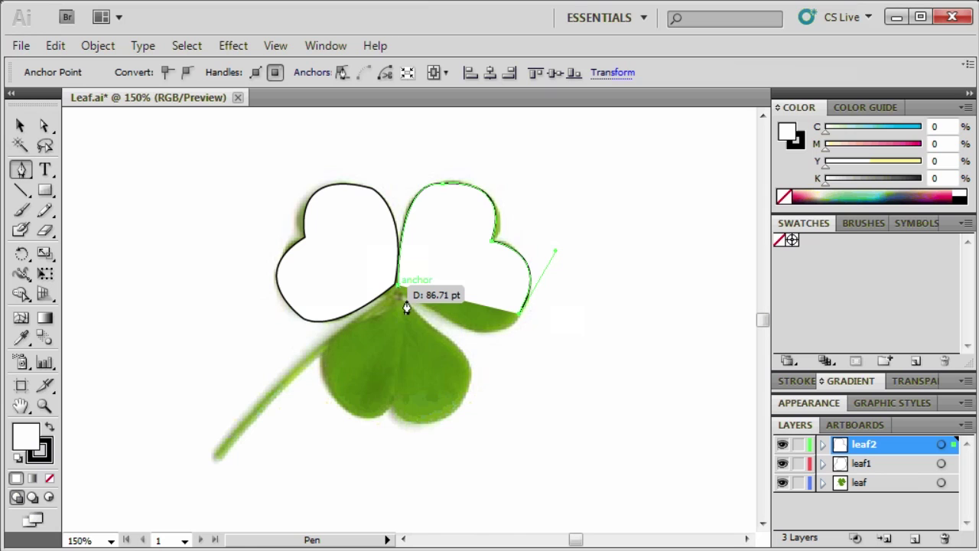
left_click_drag(397, 291, 304, 211)
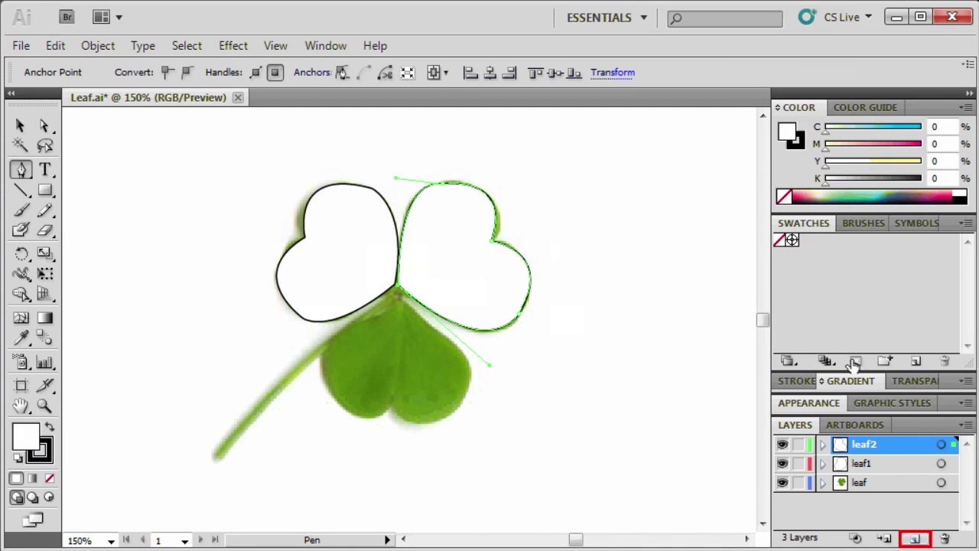
Add a new layer named leaf3 above leaf2.
left_click(914, 538)
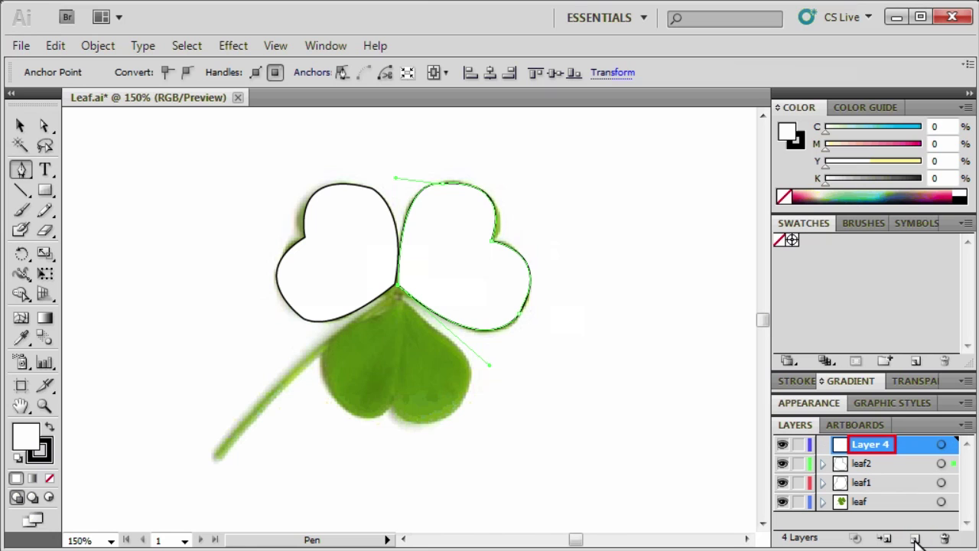
double_click(869, 443)
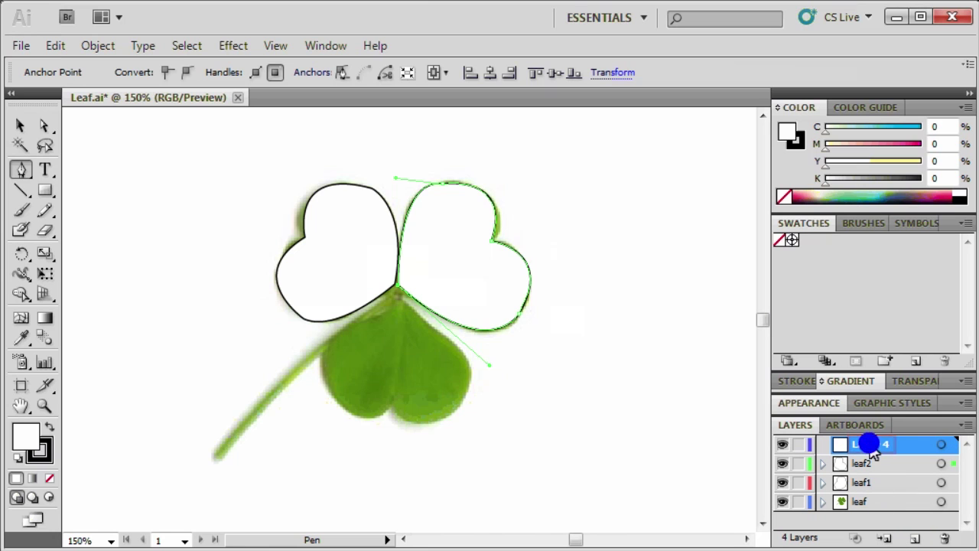
type("leaf3")
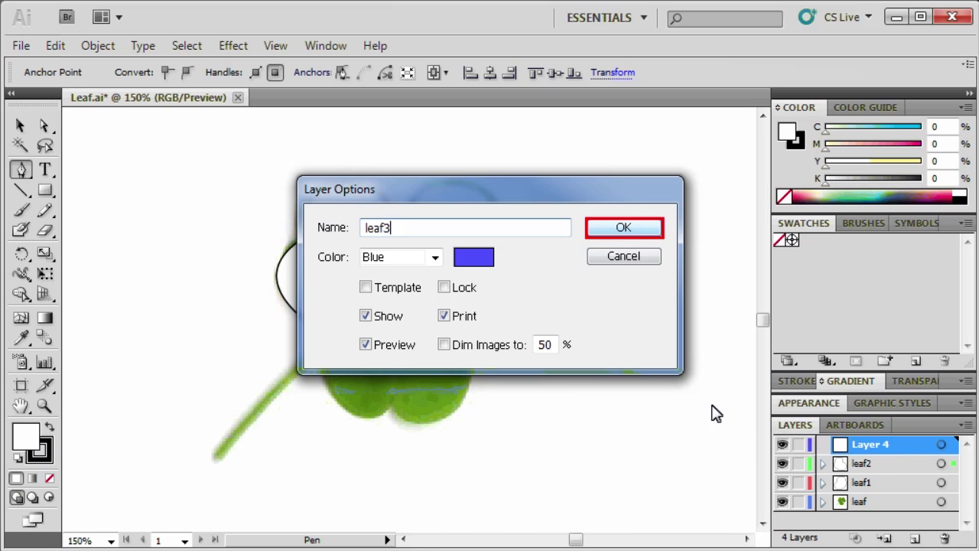
left_click(630, 227)
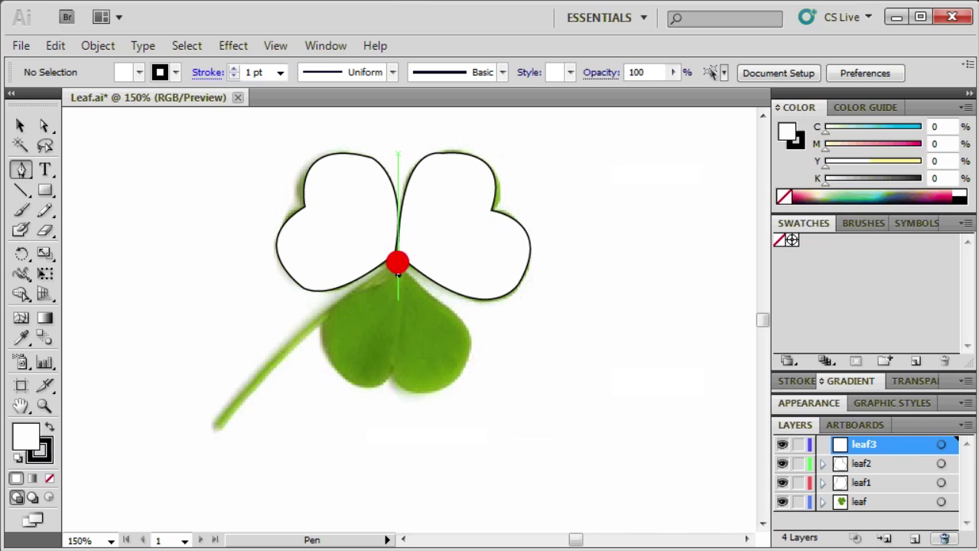
Trace the lower leaf's right lobe on leaf3 from the clover's centre to the bottom notch, ending in a corner point.
left_click(398, 270)
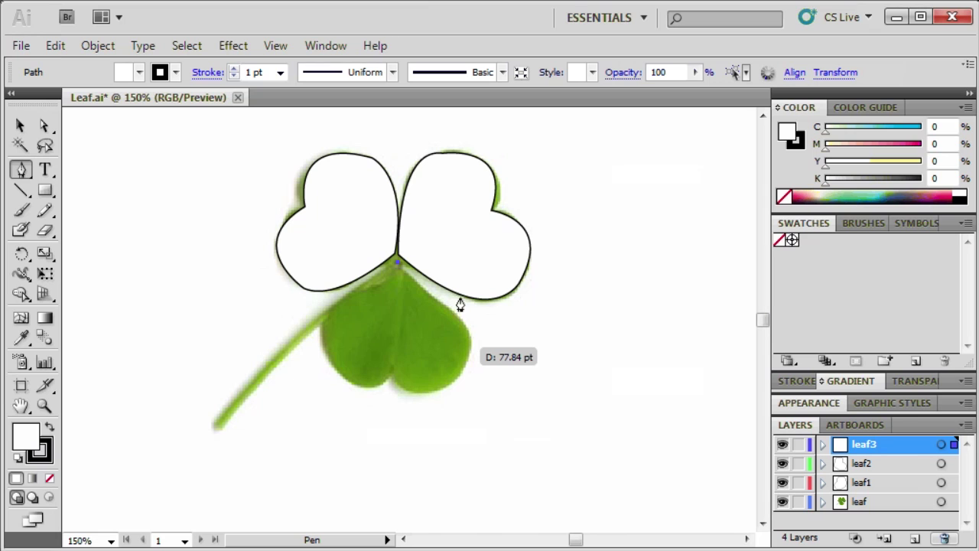
left_click(469, 347)
left_click_drag(466, 351, 468, 388)
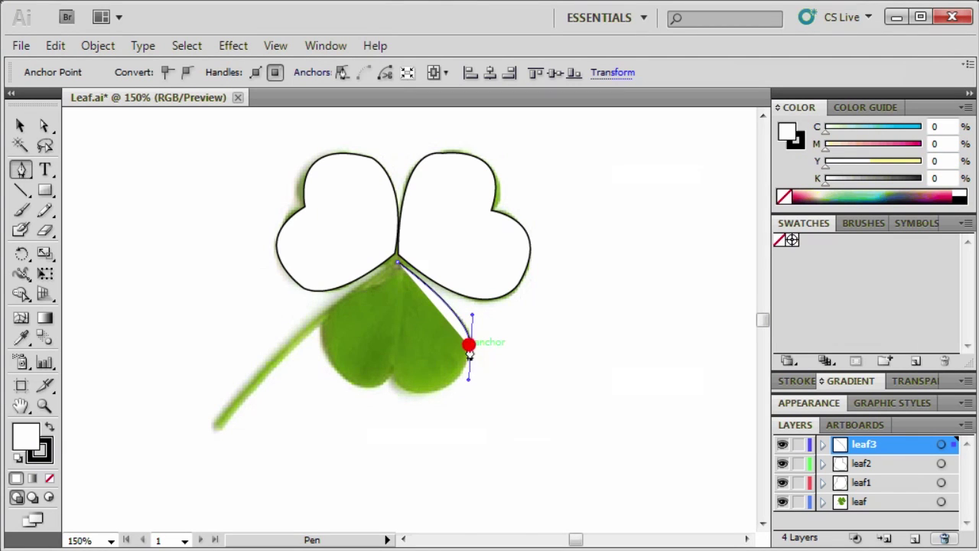
left_click(470, 351)
left_click(390, 371)
left_click_drag(389, 366, 334, 316)
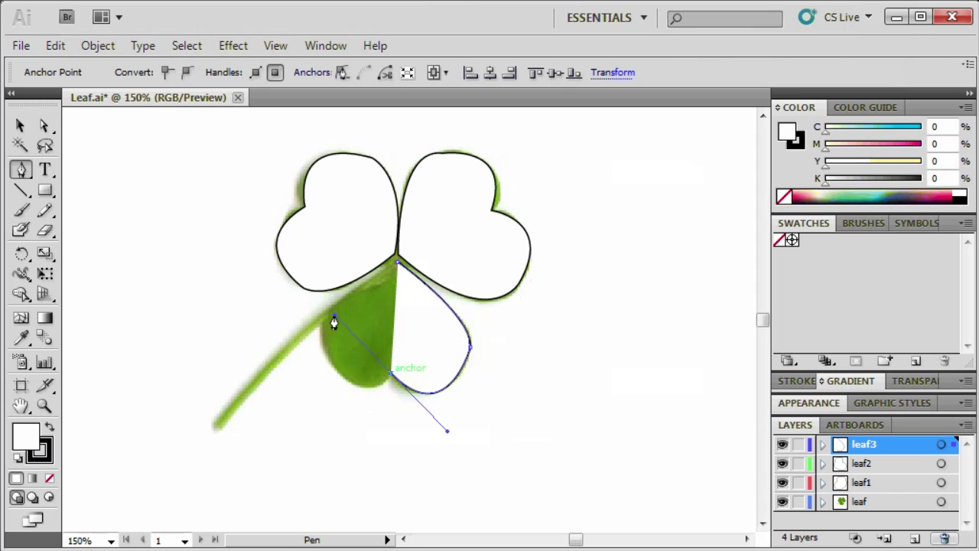
left_click(390, 370)
Trace the lower leaf's left lobe from the bottom notch and close the curved path at the clover's centre.
left_click(319, 329)
left_click_drag(319, 329, 296, 241)
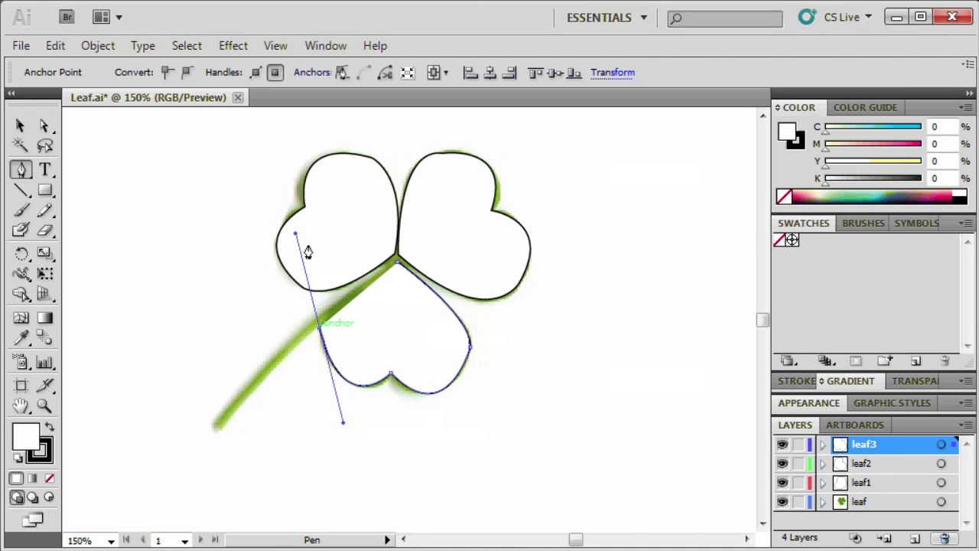
left_click(318, 328)
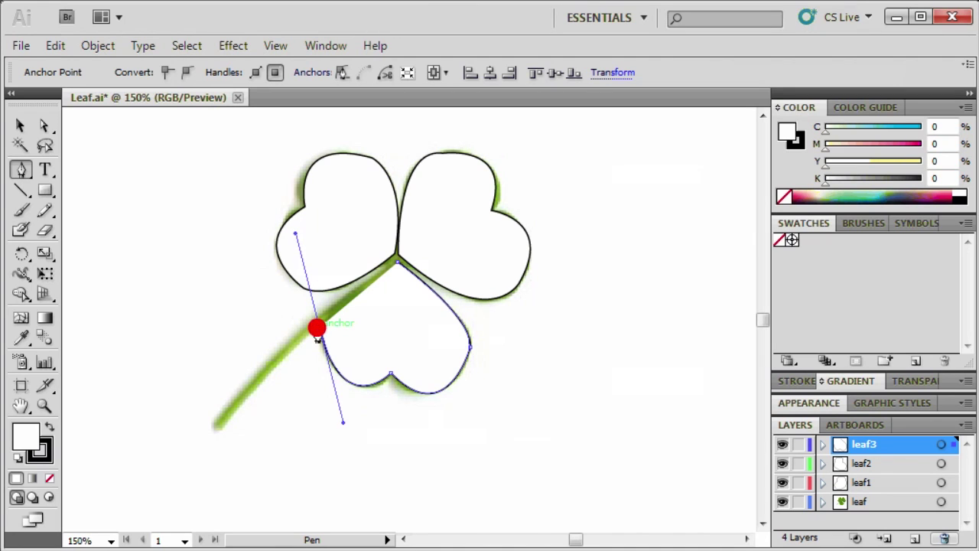
left_click(398, 264)
mouse_move(398, 266)
left_mouse_down()
mouse_move(402, 277)
mouse_move(448, 280)
mouse_move(447, 247)
mouse_move(469, 245)
left_mouse_up()
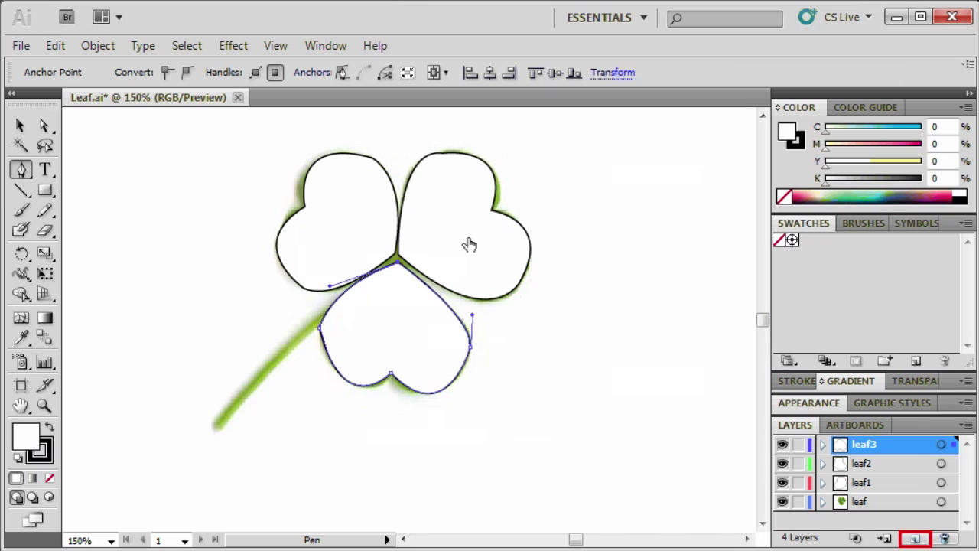
Add a new layer named stem above leaf3.
left_click(914, 539)
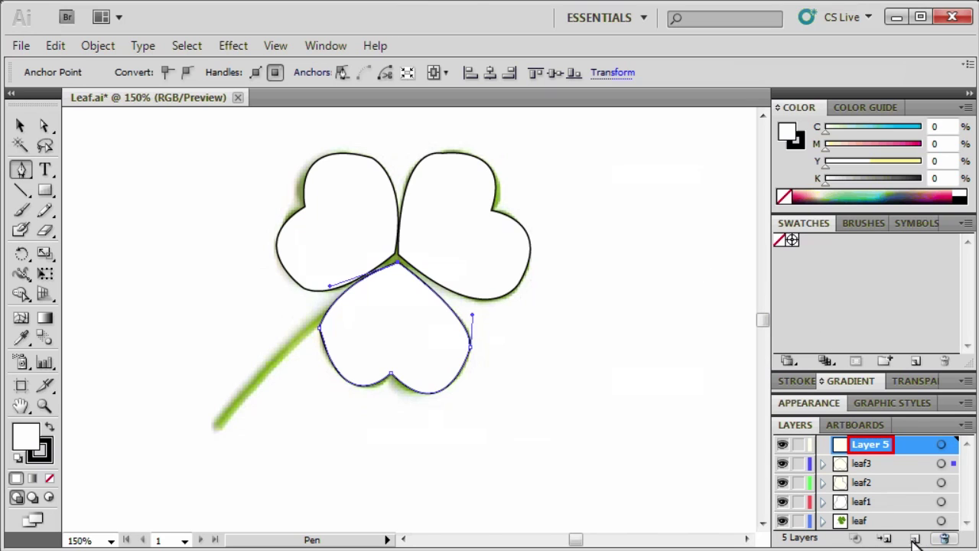
double_click(871, 445)
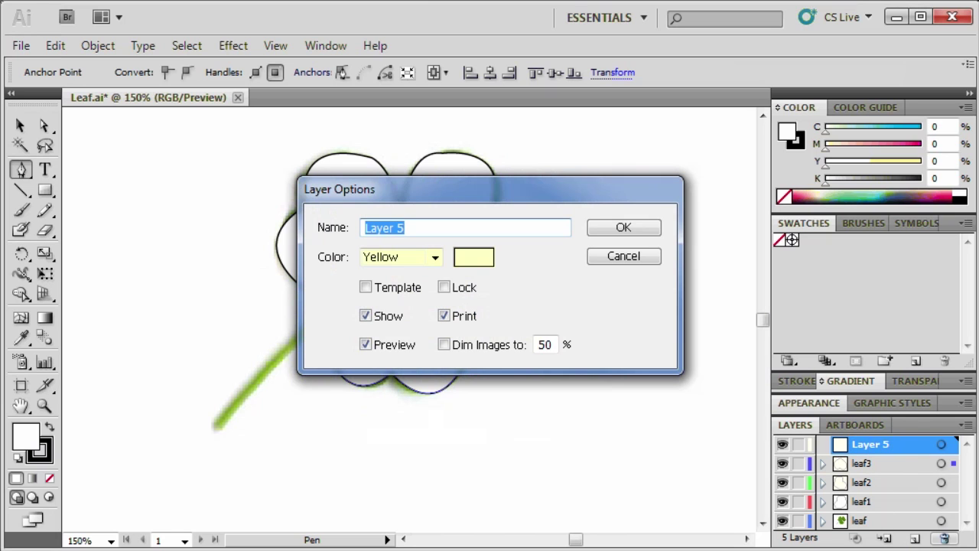
type("stem")
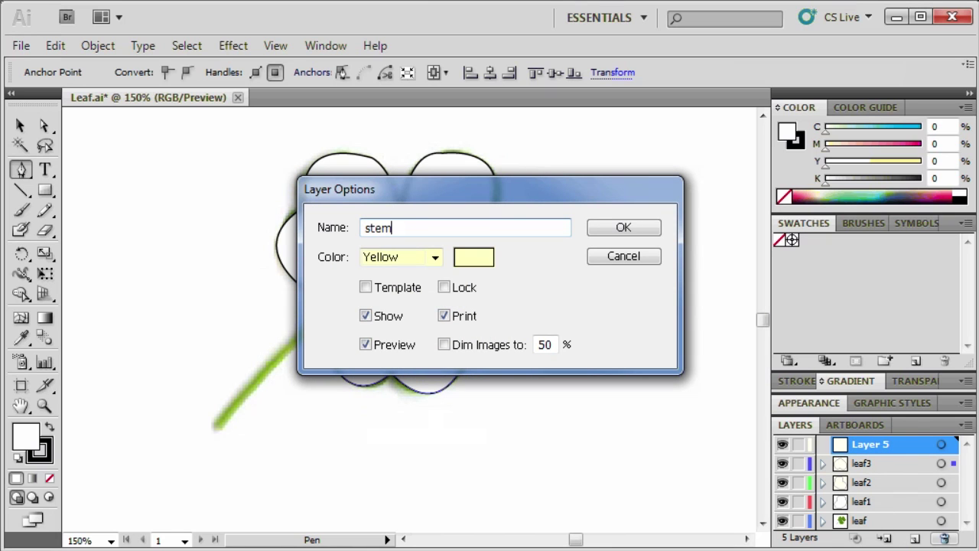
key("Return")
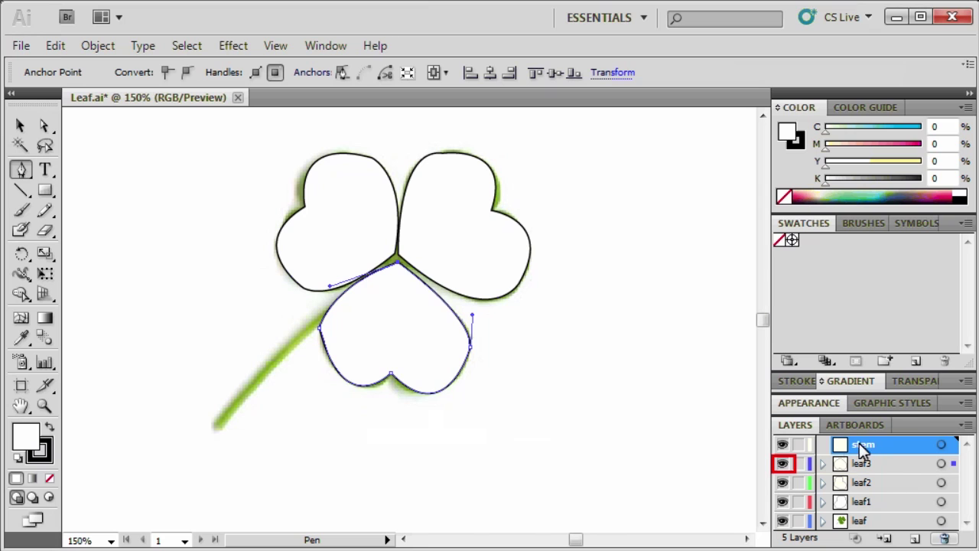
Hide the leaf3, leaf2 and leaf1 layers to uncover the clover image.
left_click(780, 463)
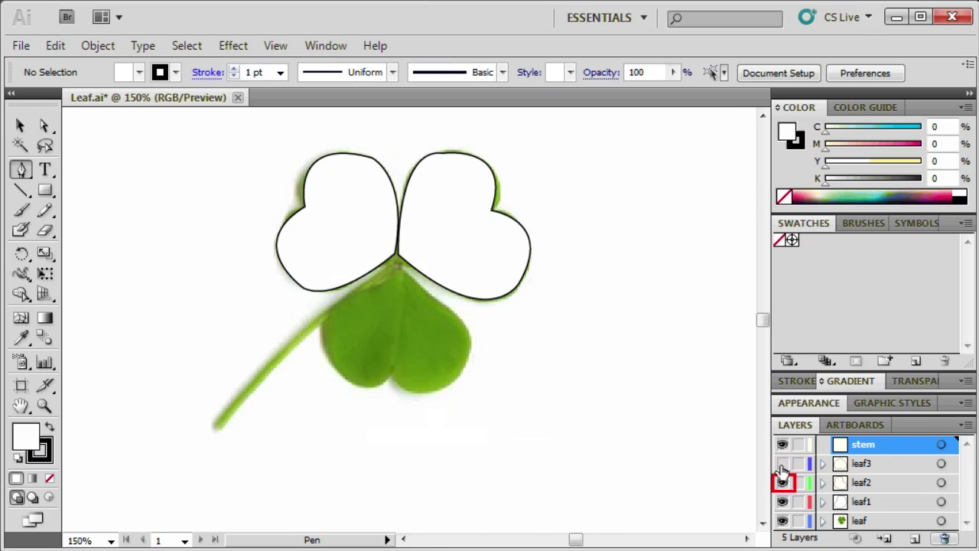
left_click(782, 482)
left_click(781, 501)
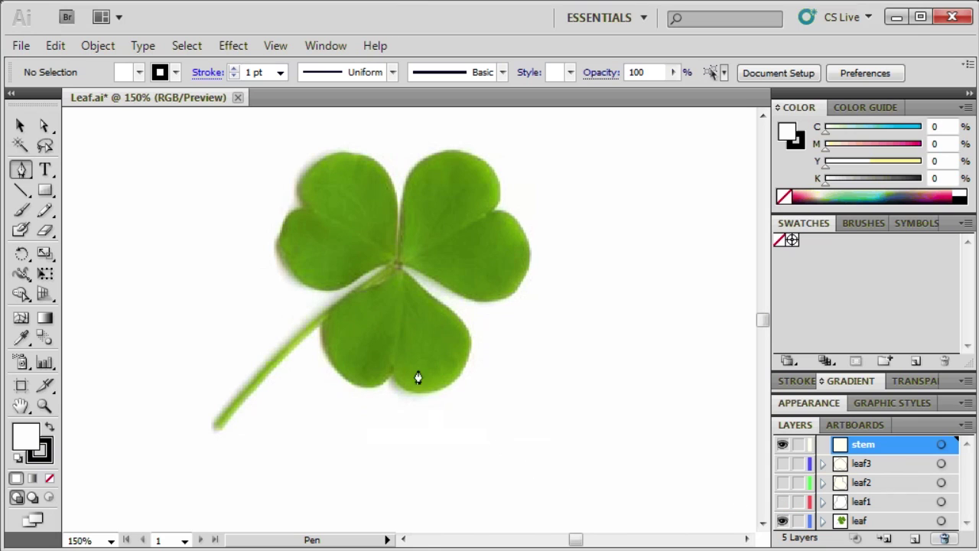
Trace the stem on the stem layer from the clover's centre around its rounded lower tip and back, closing the path at the centre.
left_click(392, 267)
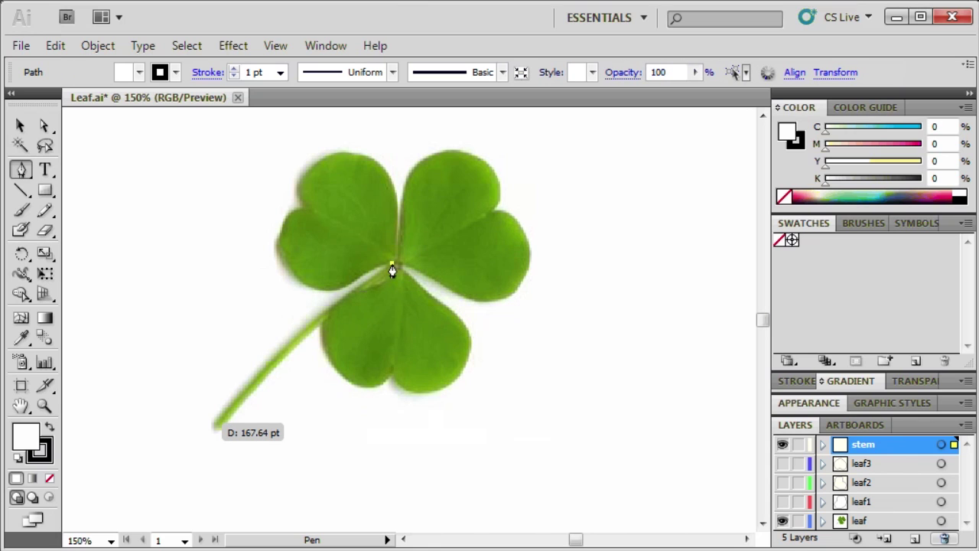
left_click(212, 422)
mouse_move(217, 428)
left_mouse_down()
mouse_move(215, 442)
mouse_move(195, 448)
mouse_move(196, 481)
left_mouse_up()
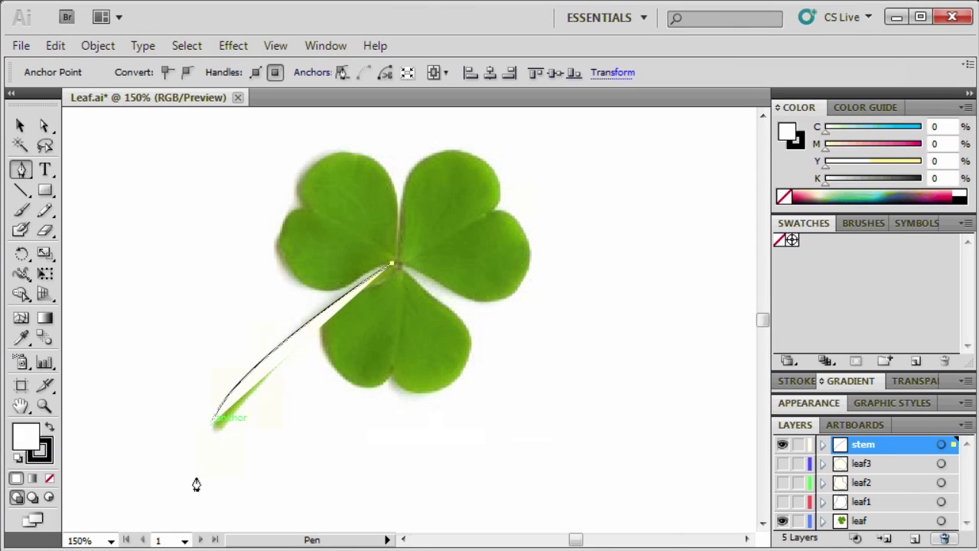
left_click_drag(213, 426, 231, 425)
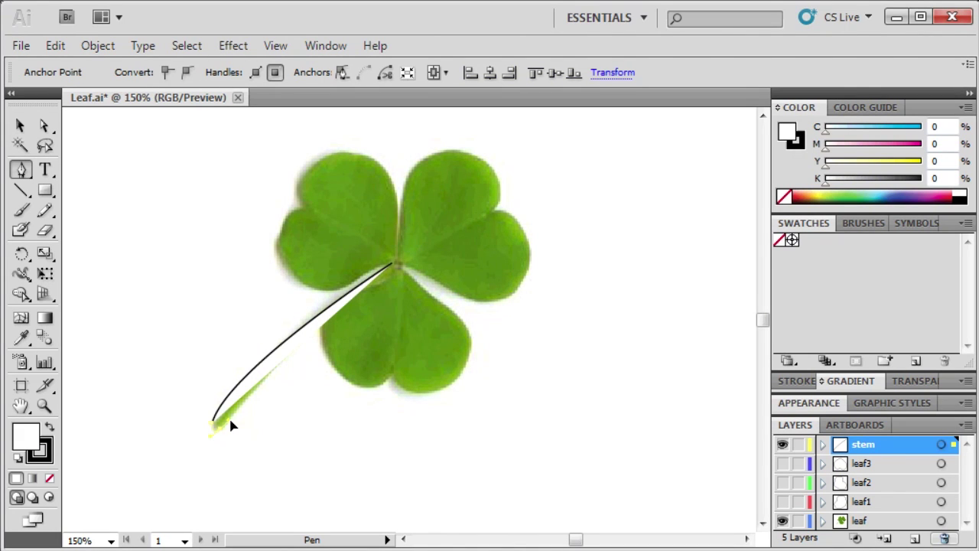
left_click(231, 426)
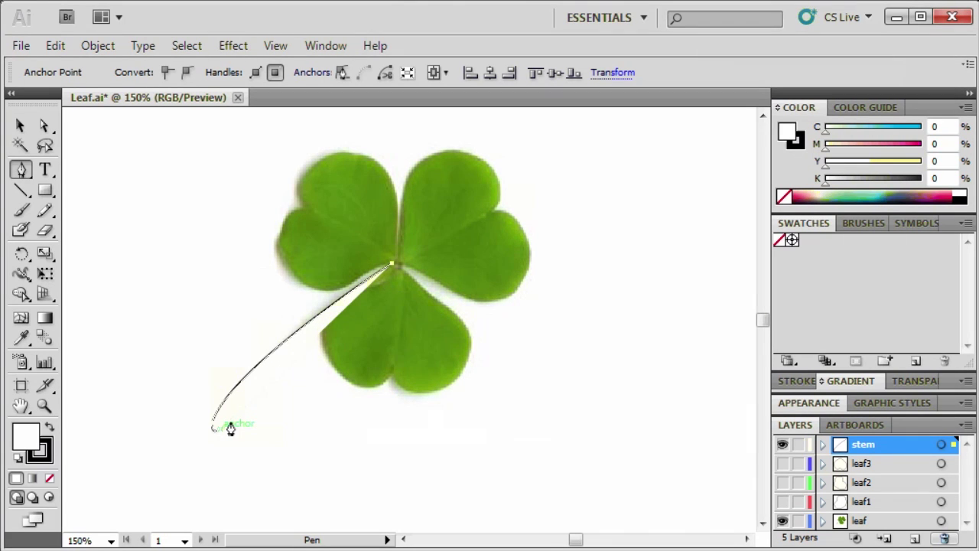
left_click_drag(217, 427, 218, 435)
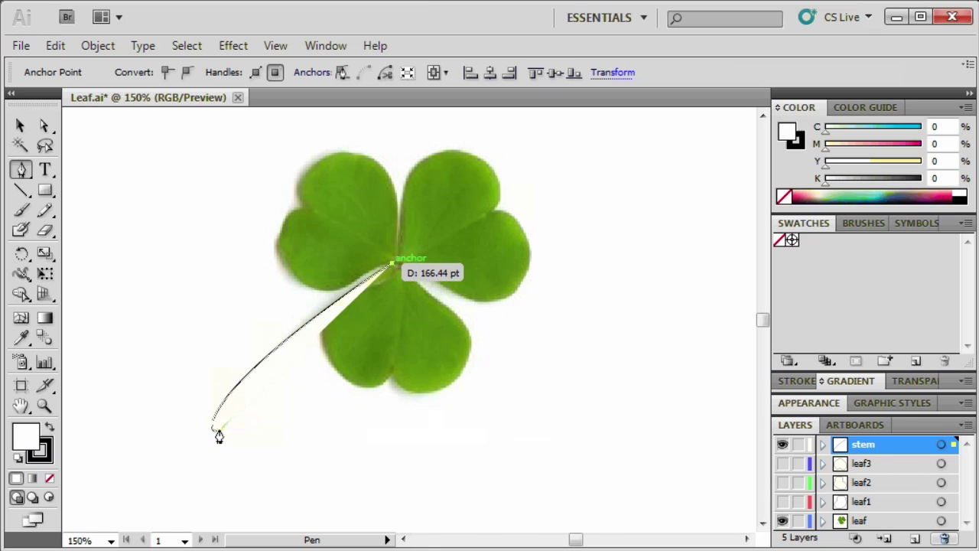
left_click(390, 266)
left_click_drag(391, 271, 393, 268)
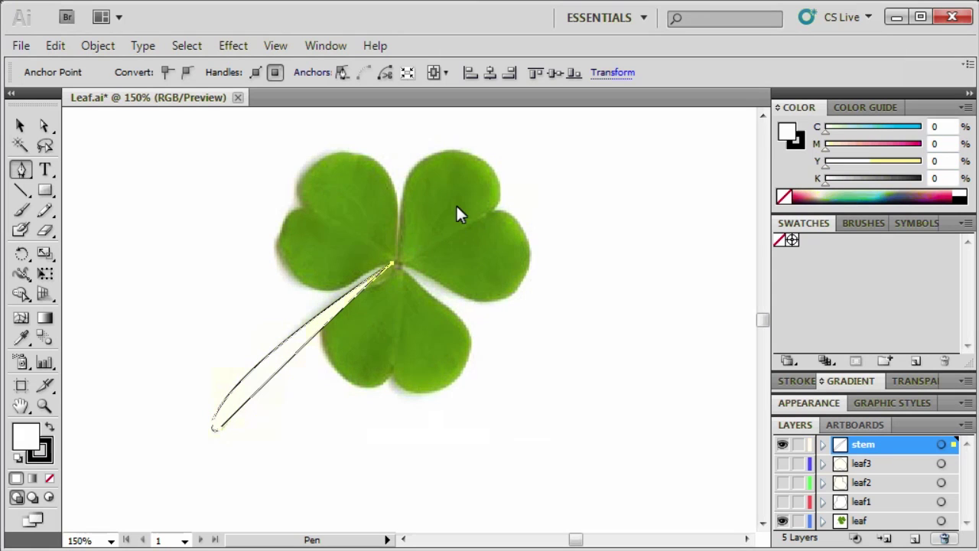
Move the stem layer between leaf1 and leaf, and show the leaf1, leaf2 and leaf3 layers again.
left_click(873, 447)
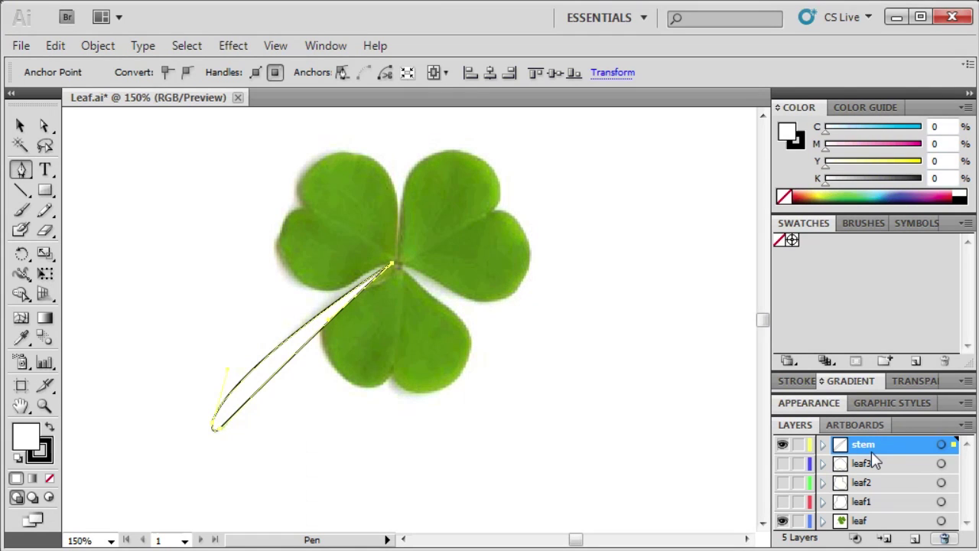
left_click_drag(871, 452, 867, 516)
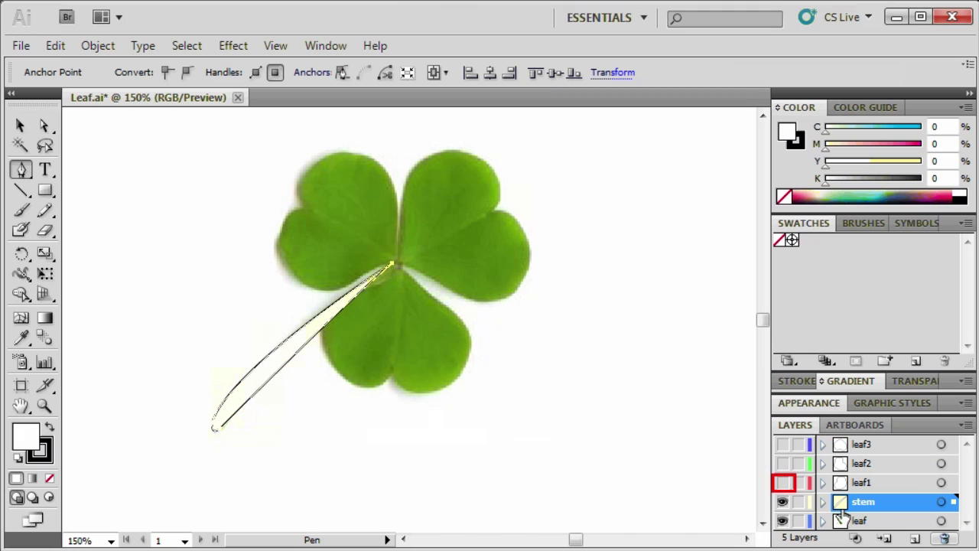
left_click(782, 481)
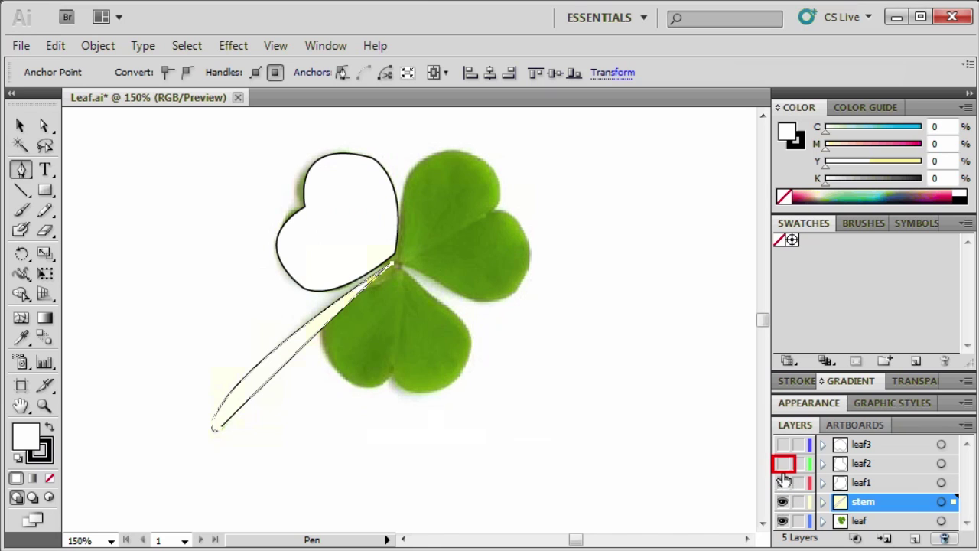
left_click(782, 463)
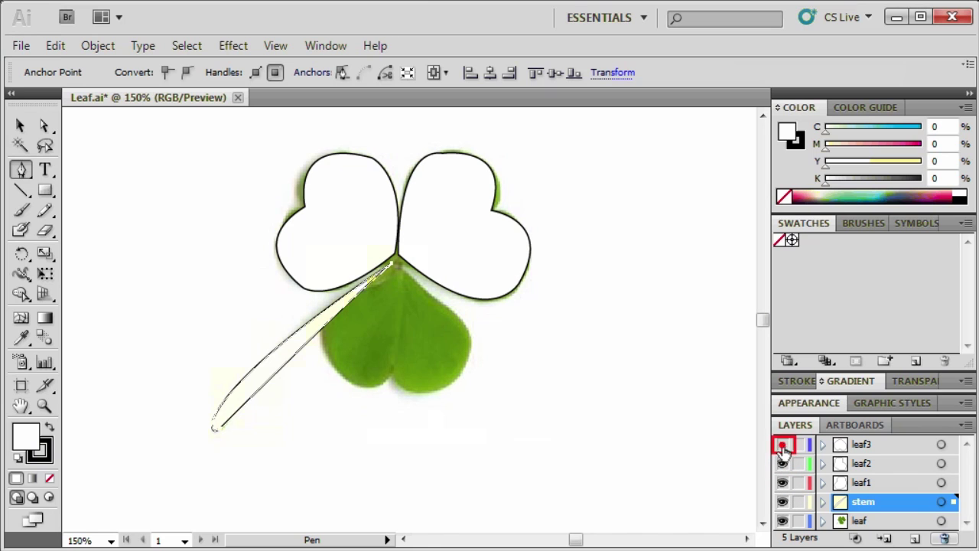
left_click(783, 445)
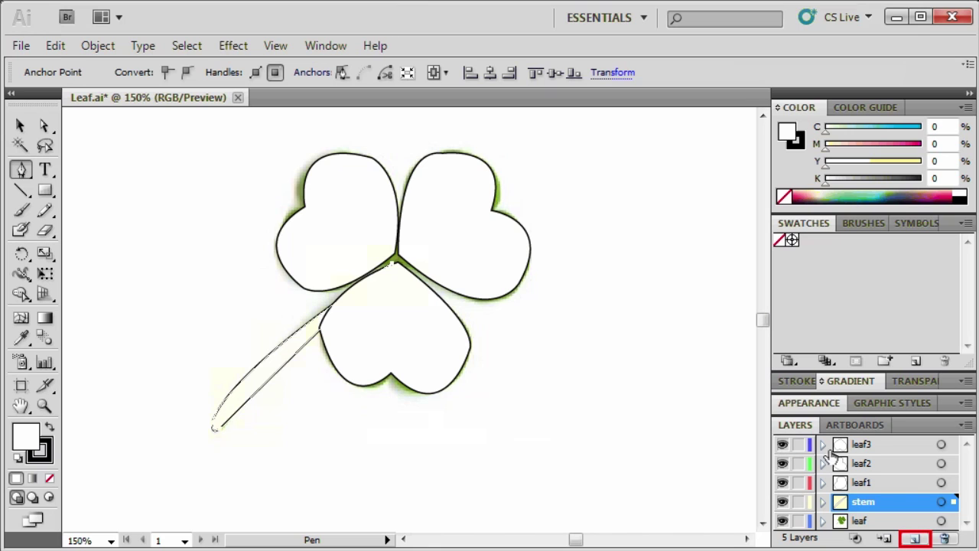
Add a new layer named circle directly above the stem layer.
left_click(915, 539)
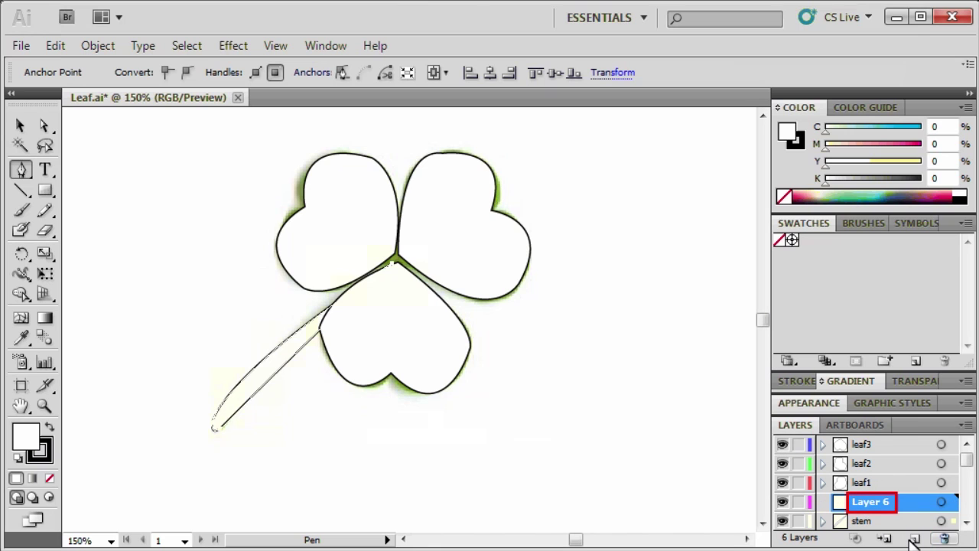
double_click(868, 502)
type("circle")
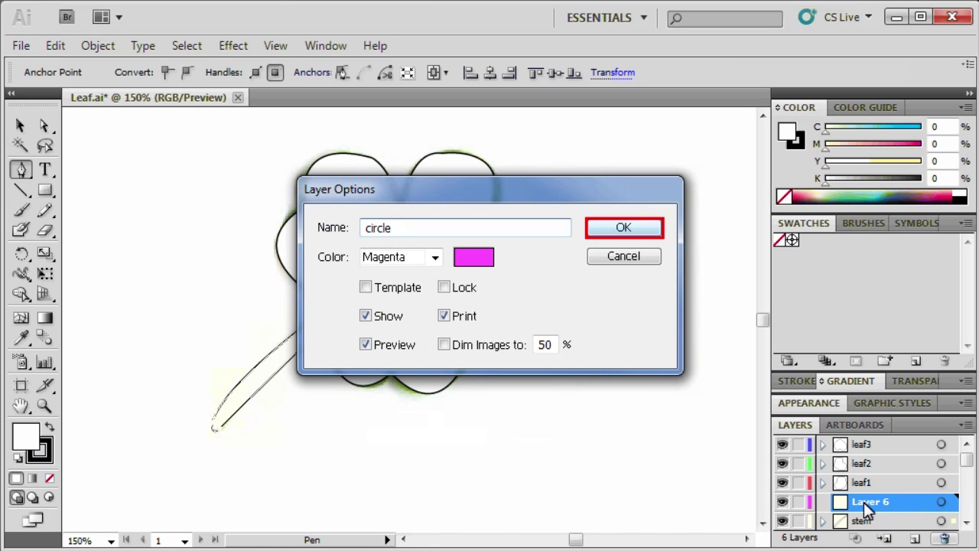
left_click(645, 233)
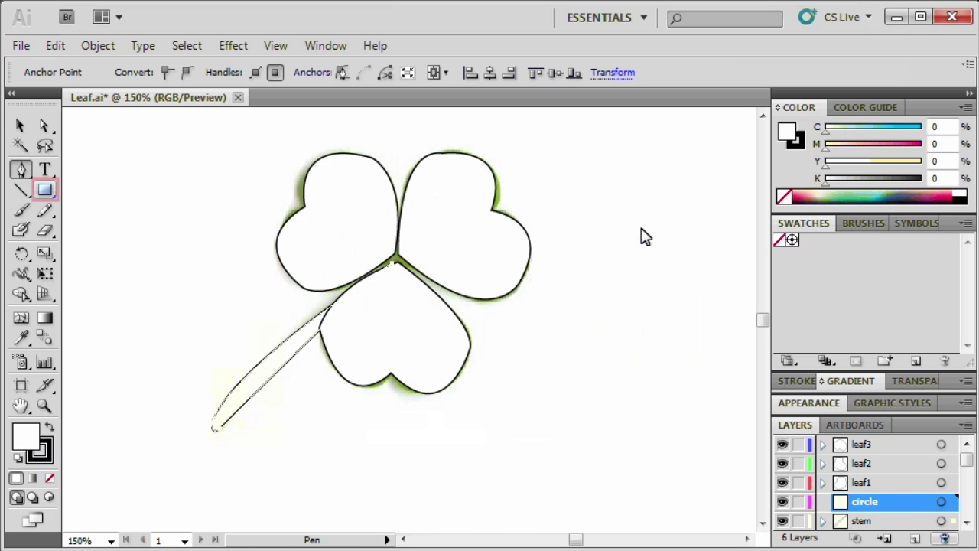
Draw a small circle with the Ellipse tool on the empty canvas to the lower right of the clover.
left_click_drag(44, 190, 86, 238)
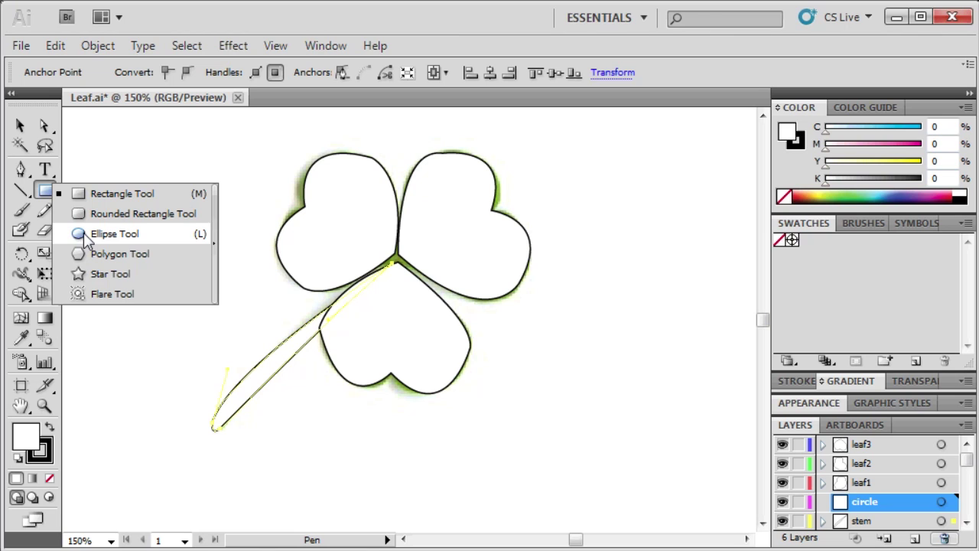
left_click_drag(86, 239, 85, 235)
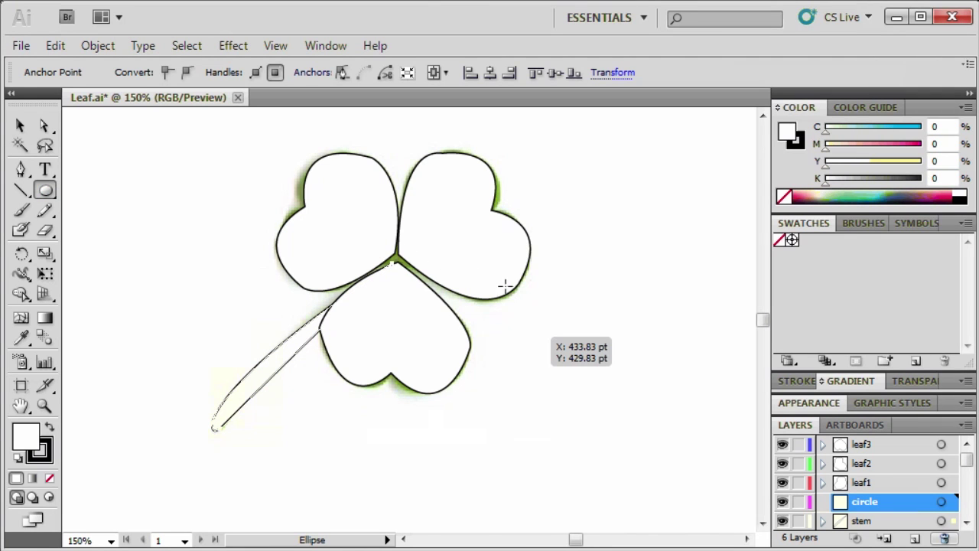
left_click(540, 335)
left_click_drag(541, 337, 563, 361)
Move the small circle onto the clover's centre where the leaves meet, and bring the circle layer above leaf3.
key("v")
left_click(23, 127)
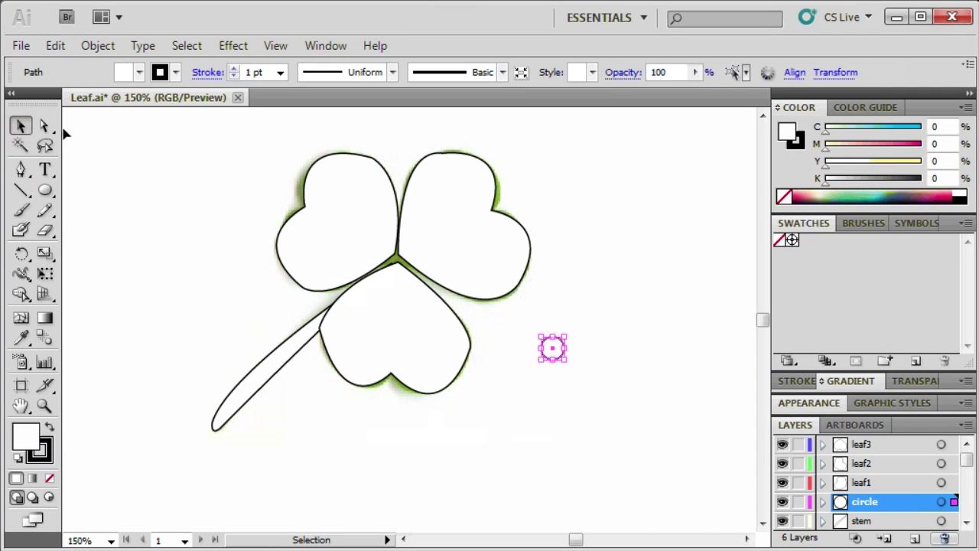
left_click_drag(552, 351, 403, 266)
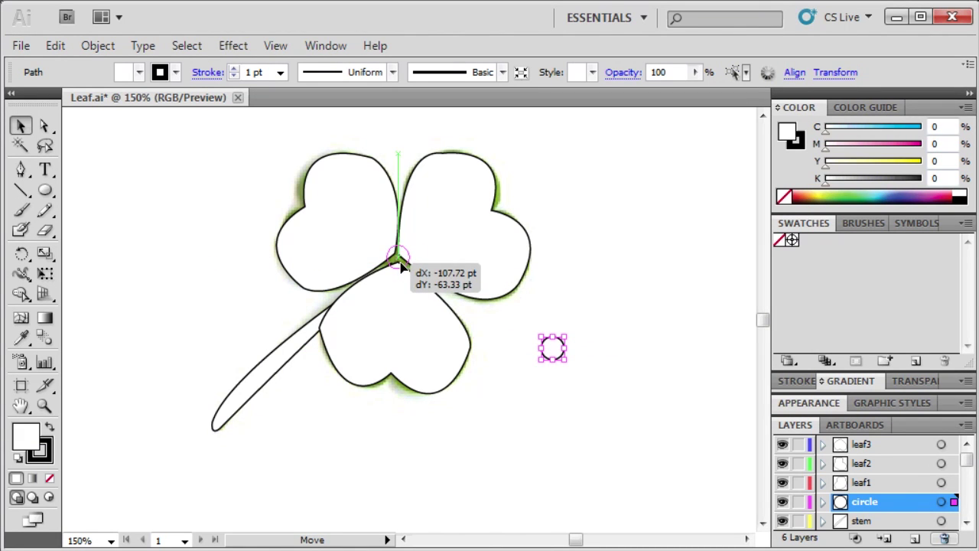
left_click_drag(401, 263, 400, 264)
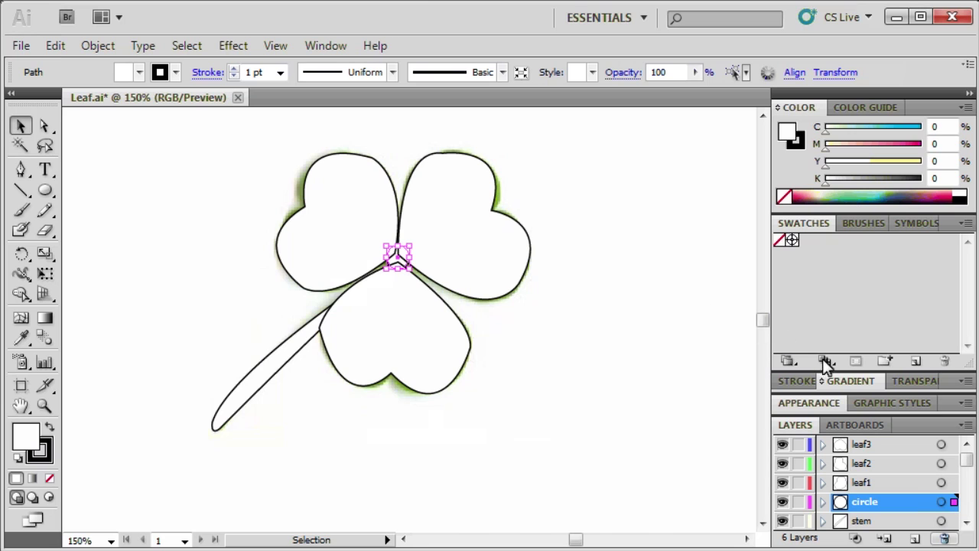
left_click_drag(886, 500, 875, 434)
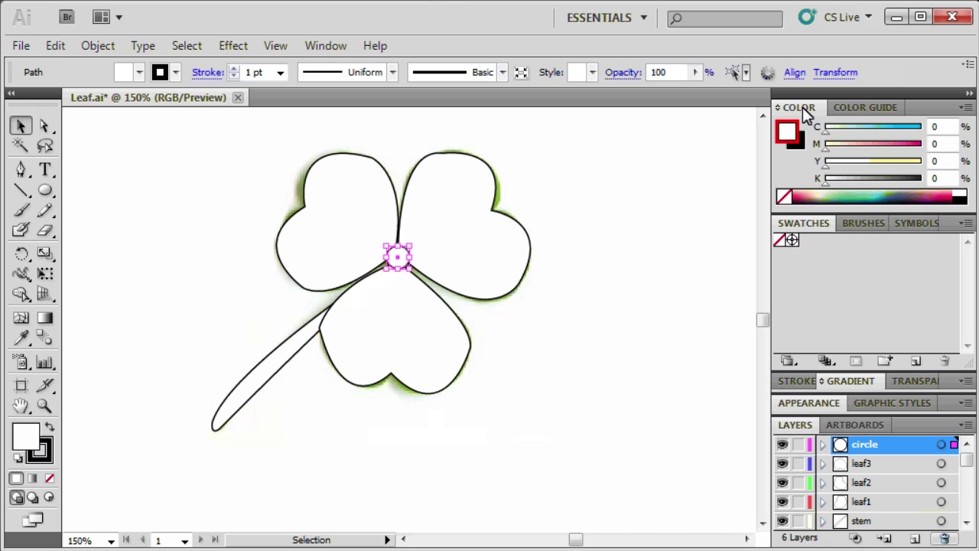
Fill the small centre circle with the colour RGB 173, 209, 54.
double_click(787, 132)
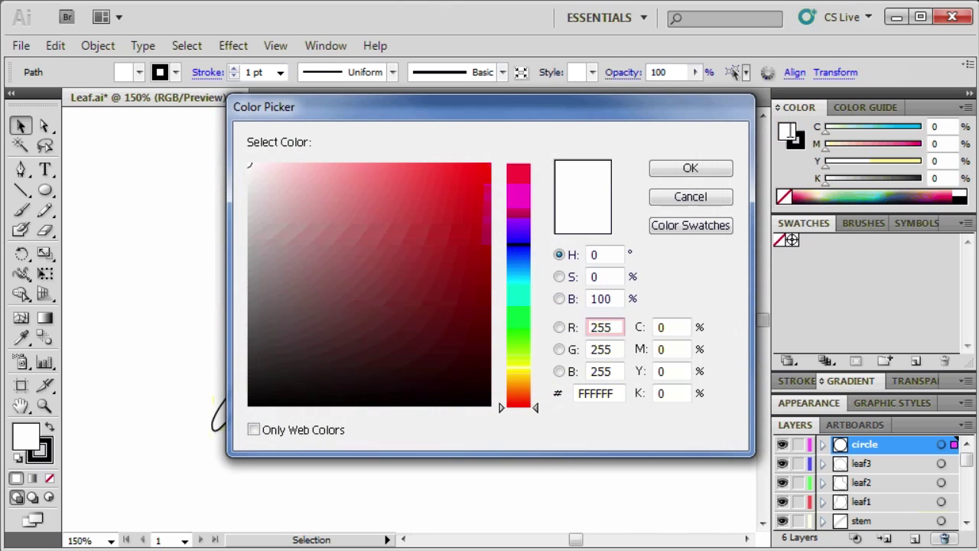
left_click(618, 328)
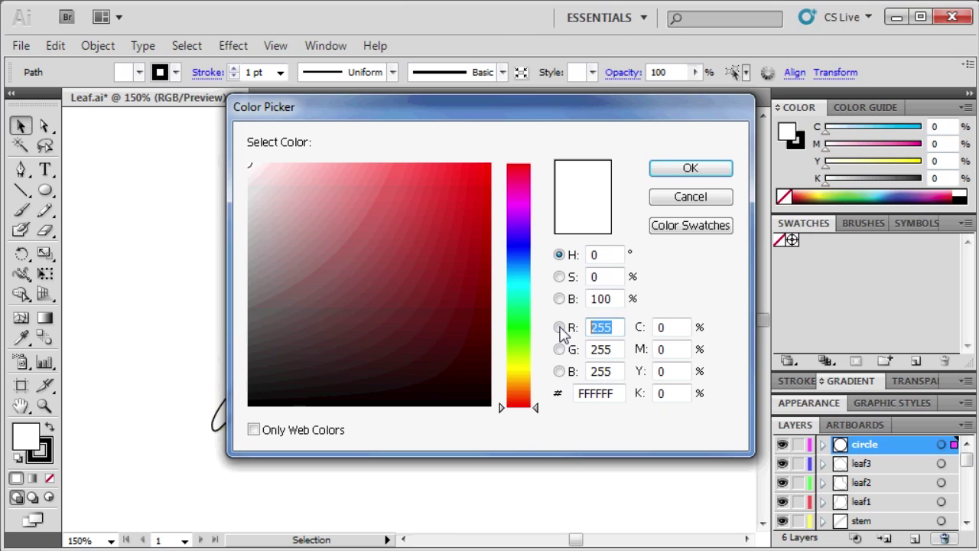
type("173")
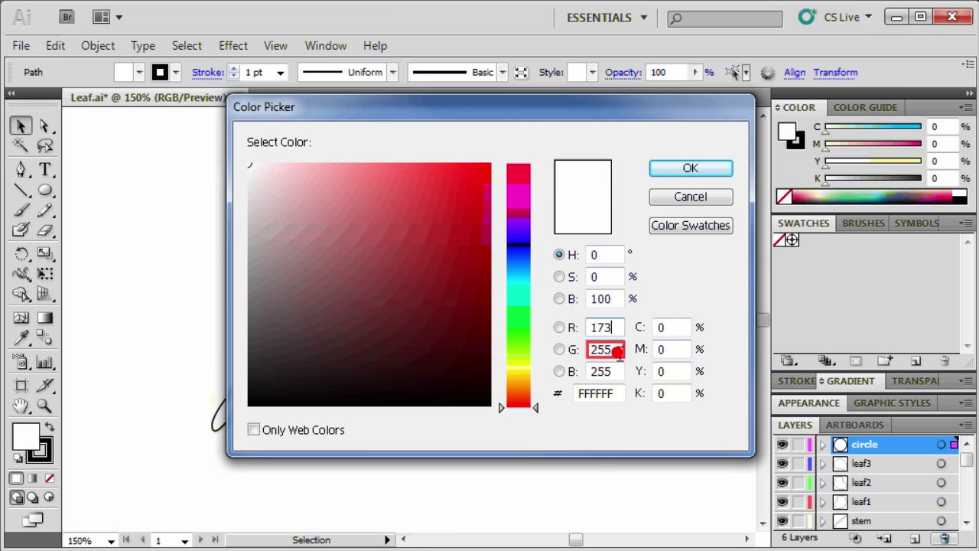
key("Tab")
type("209")
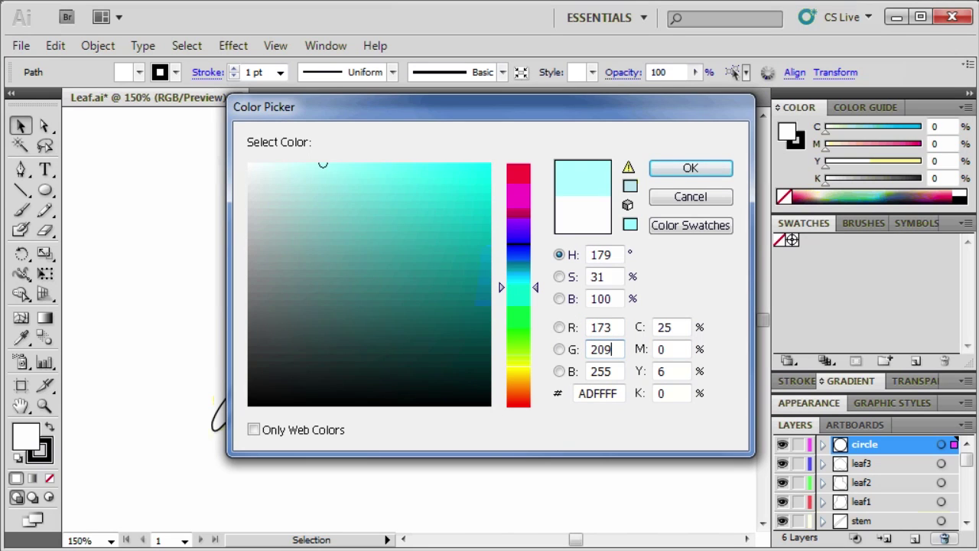
double_click(615, 371)
type("54")
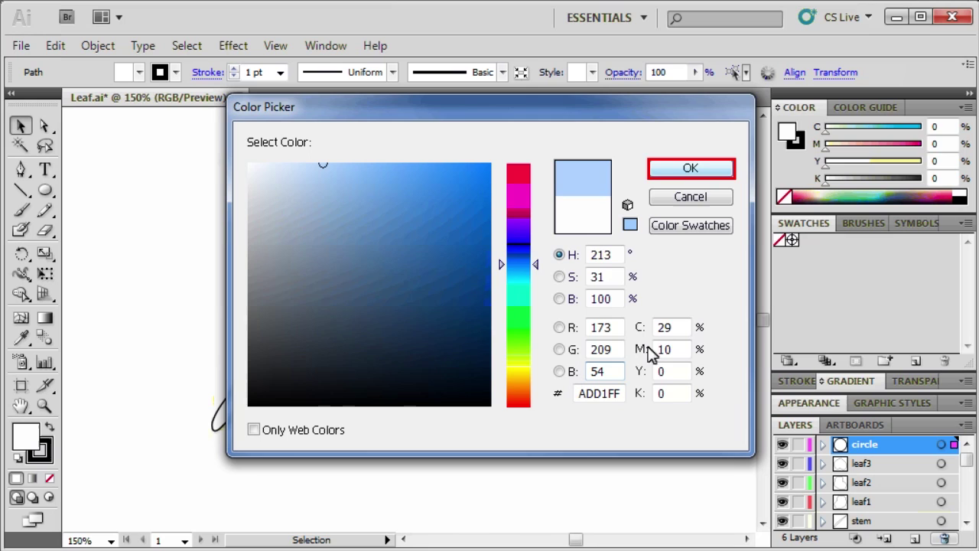
left_click(708, 168)
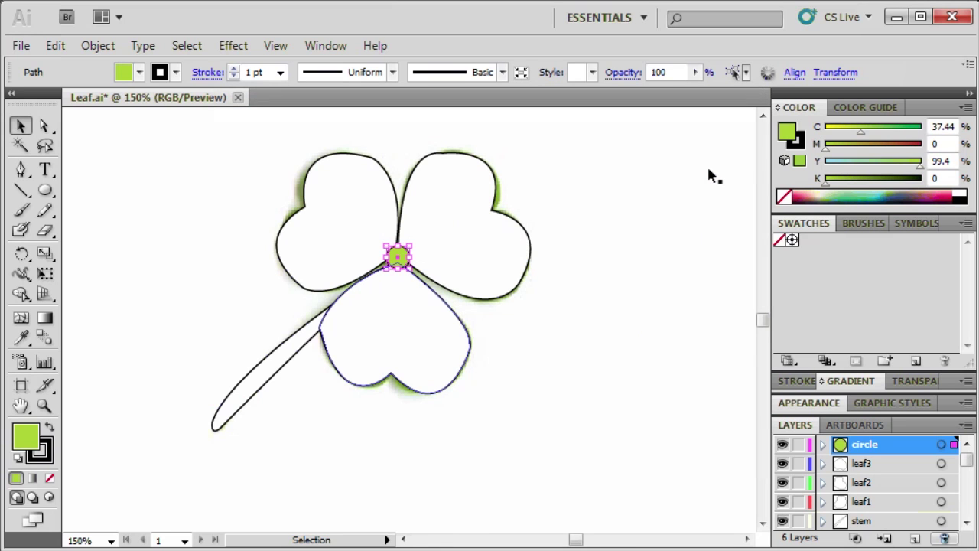
Select the three leaves and the stem together and switch the colour sliders to RGB mode.
left_click(404, 317)
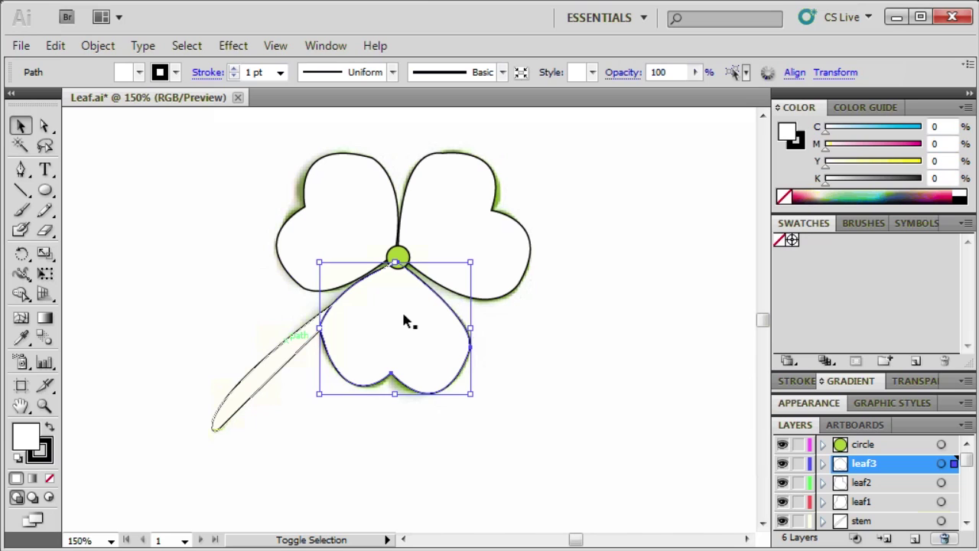
left_click(287, 345, "shift")
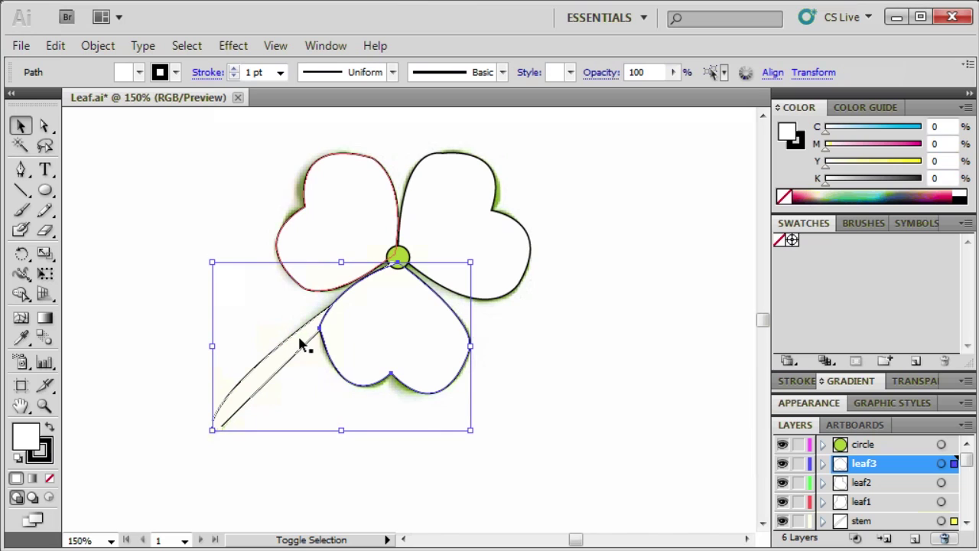
left_click(322, 243, "shift")
left_click(500, 256, "shift")
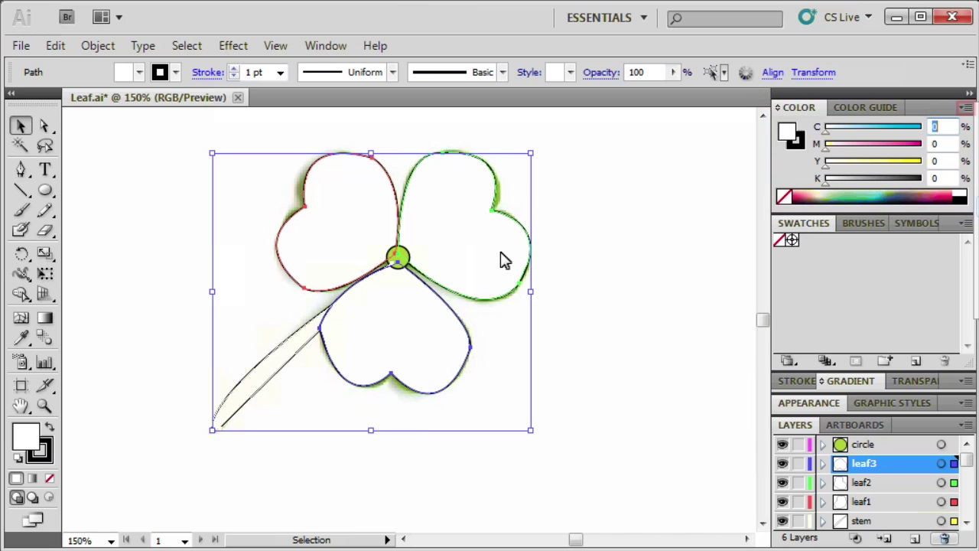
left_click(966, 109)
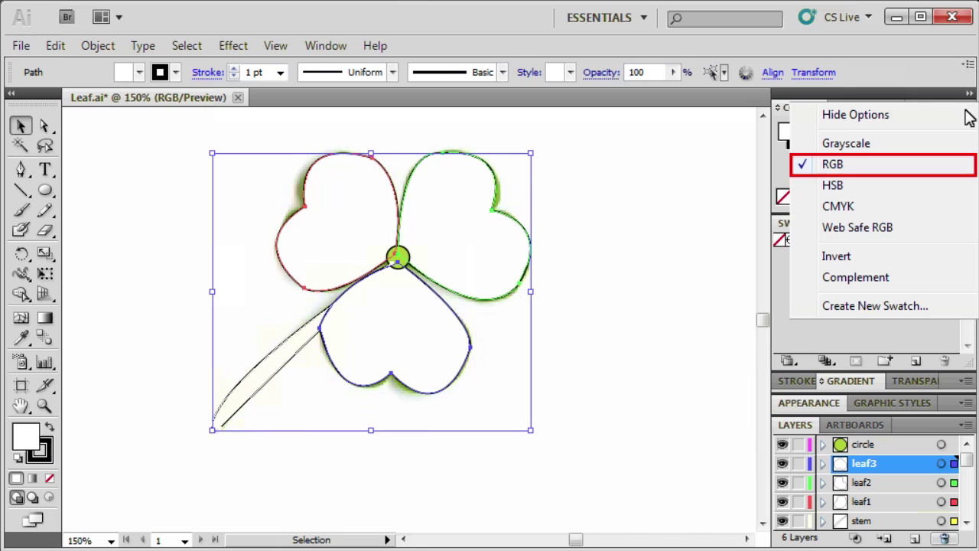
left_click(839, 162)
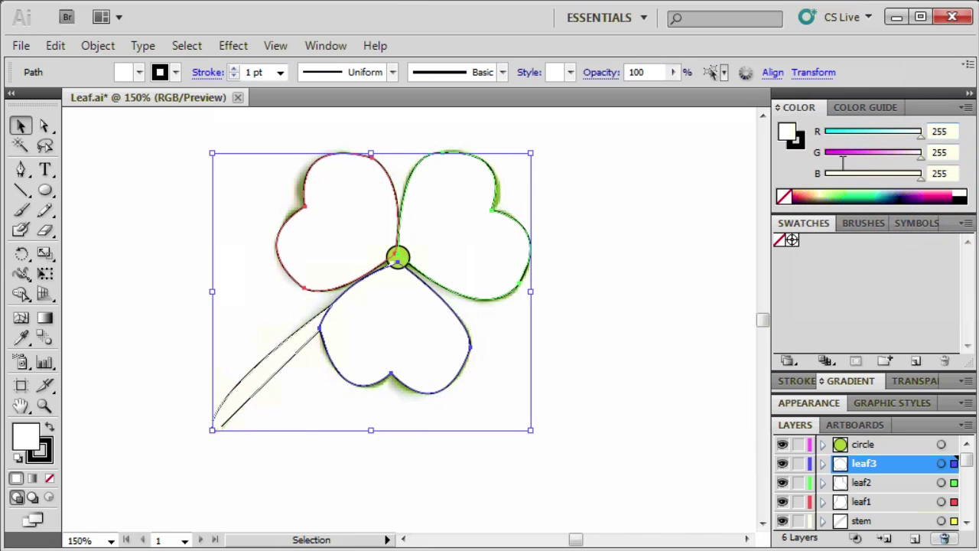
Fill the selected leaves and stem with the colour RGB 110, 190, 68, and deselect everything.
left_click(948, 132)
type("110")
key("Tab")
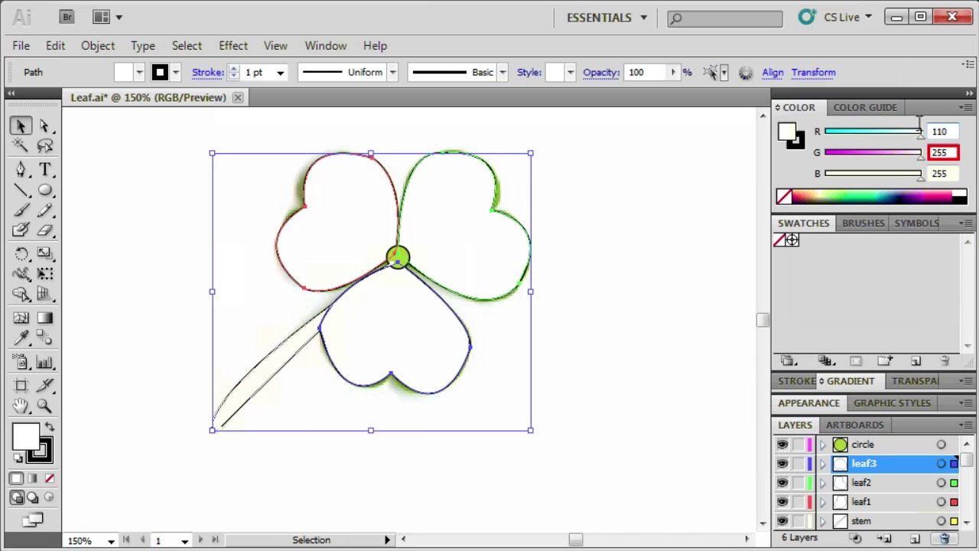
type("190")
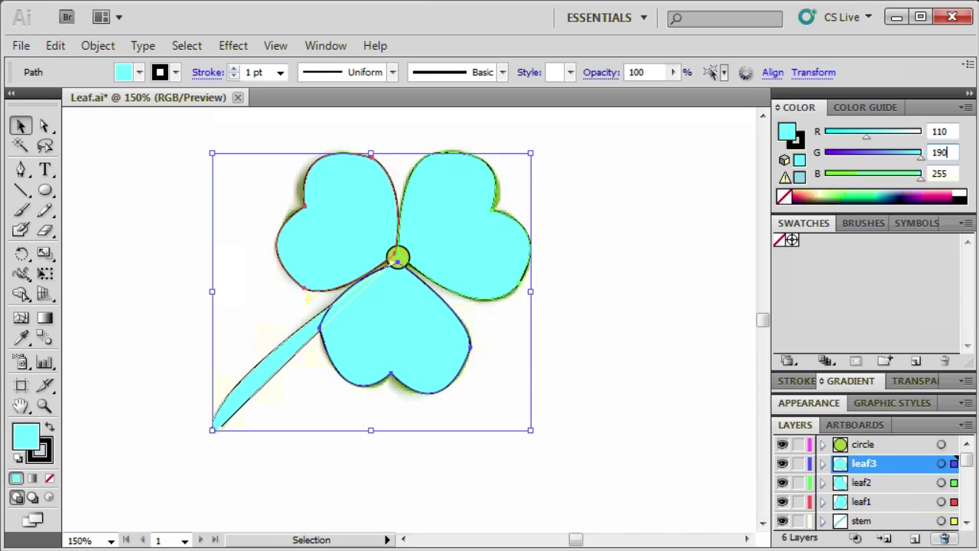
key("Tab")
left_click(941, 173)
type("68")
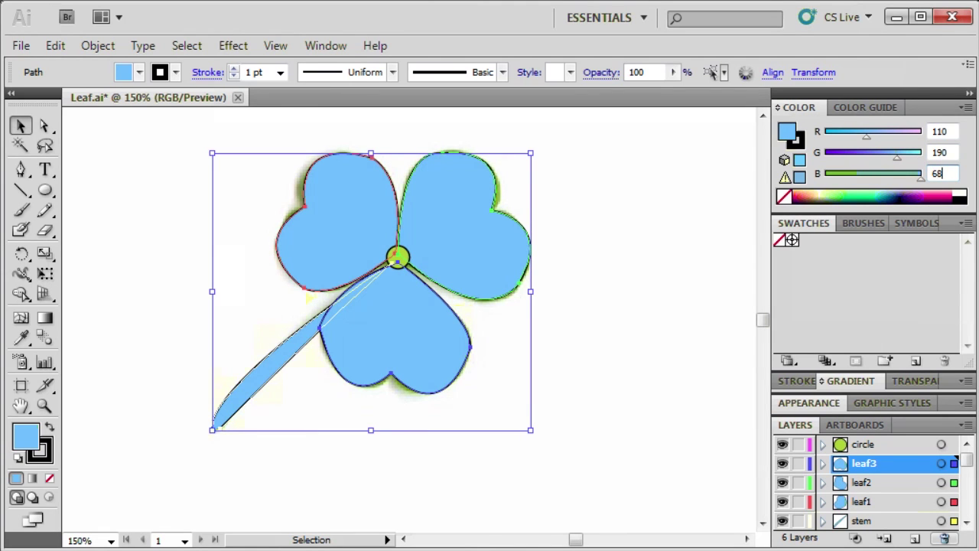
key("Return")
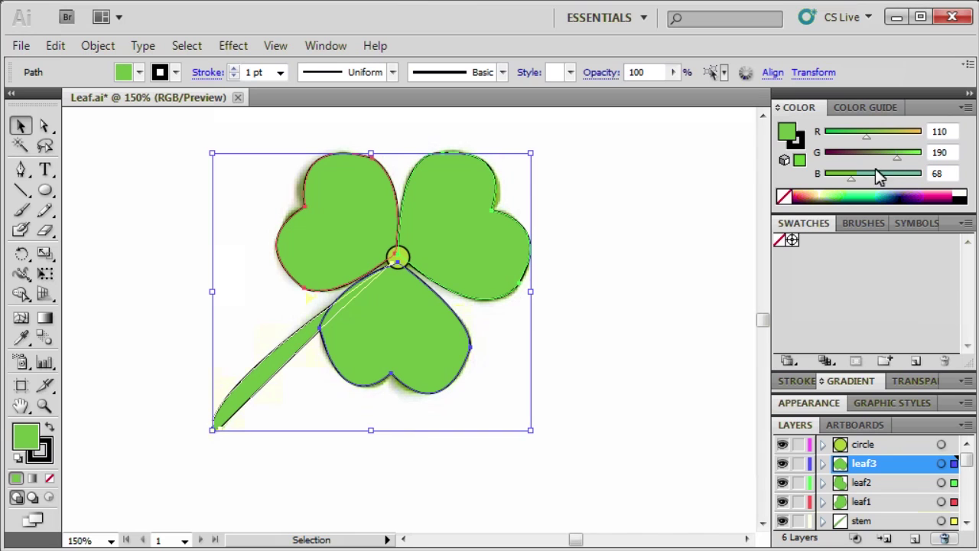
left_click(617, 489)
left_click(619, 495)
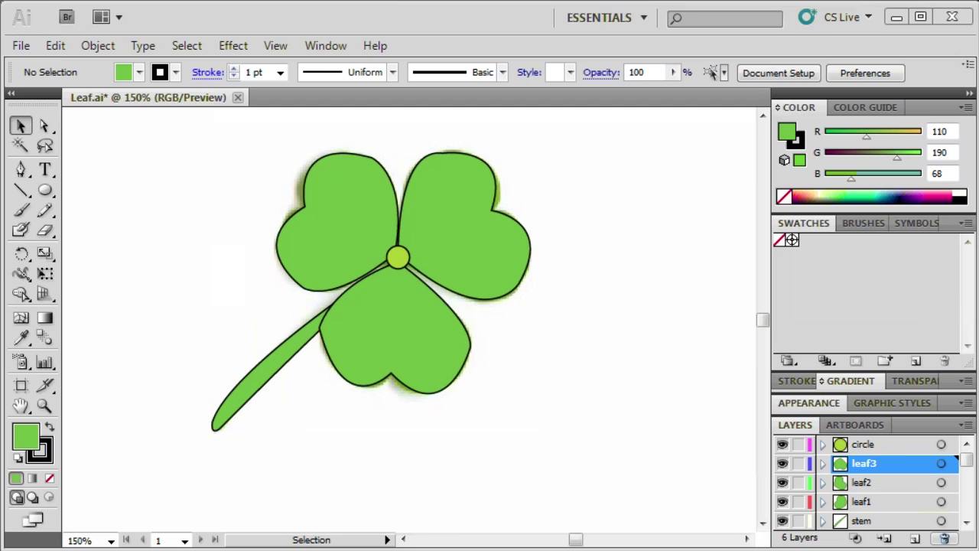